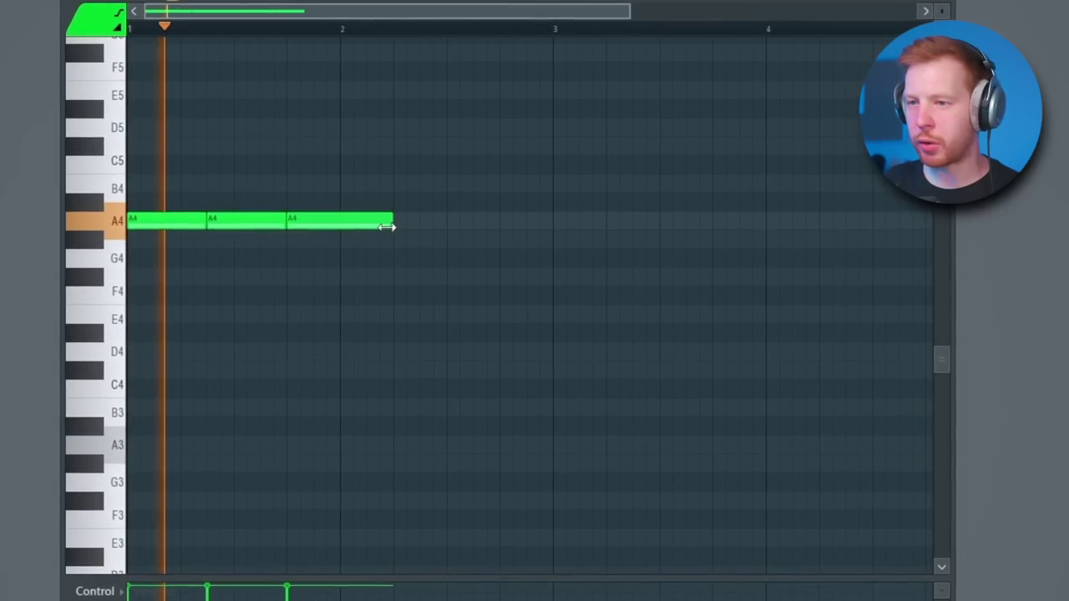
Step: Continue the bass line after the three A4 notes with a run of G#4 notes in bar 2
{"action": "left_click", "coordinate": [408, 240]}
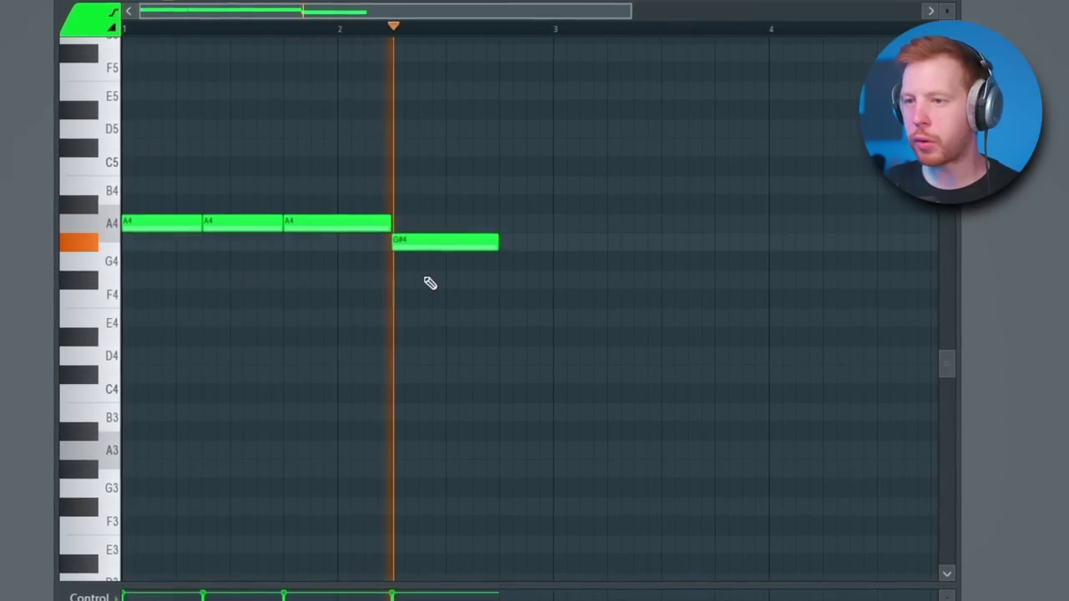
{"action": "key", "text": "space"}
{"action": "left_click", "coordinate": [493, 242]}
{"action": "left_click", "coordinate": [547, 243]}
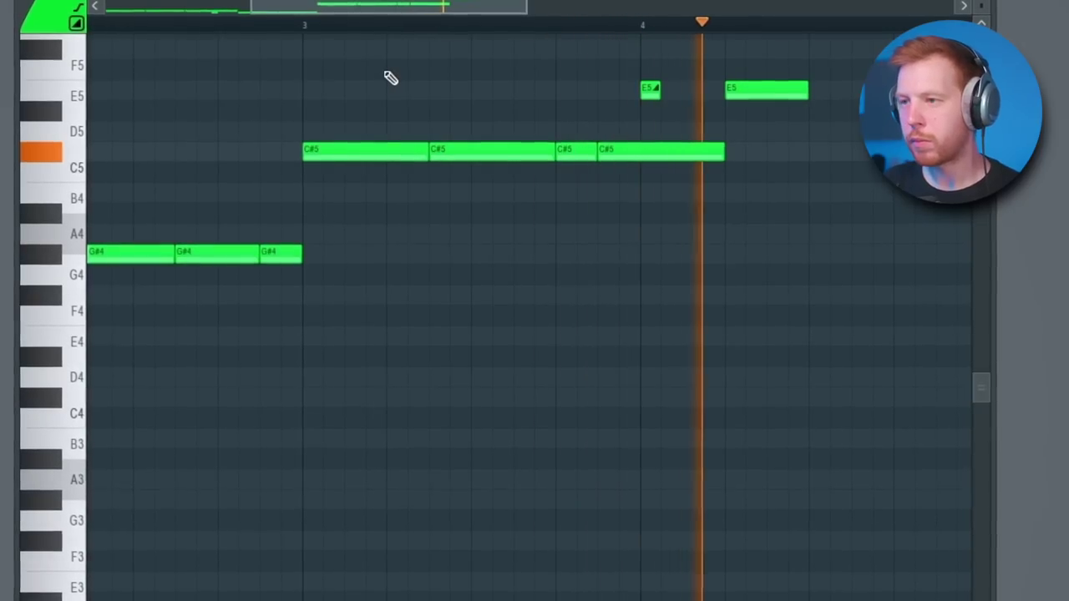
Step: Open the 808 zero channel's notes and place a short E4 note near the end of bar 4
{"action": "scroll", "coordinate": [543, 250], "scroll_direction": "down", "scroll_amount": 3}
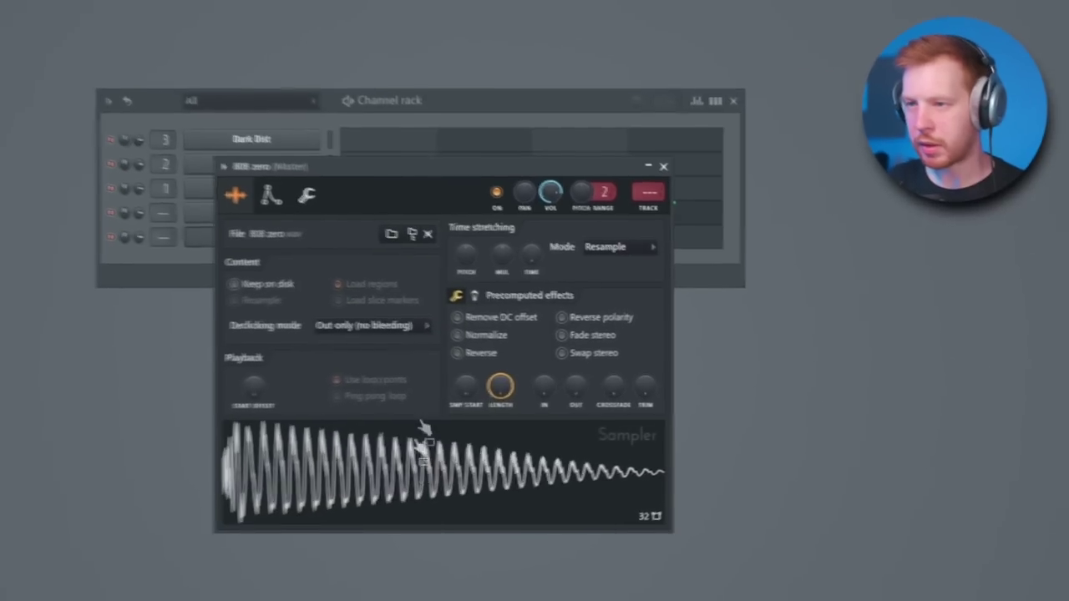
{"action": "left_click", "coordinate": [487, 103]}
{"action": "left_click", "coordinate": [478, 242]}
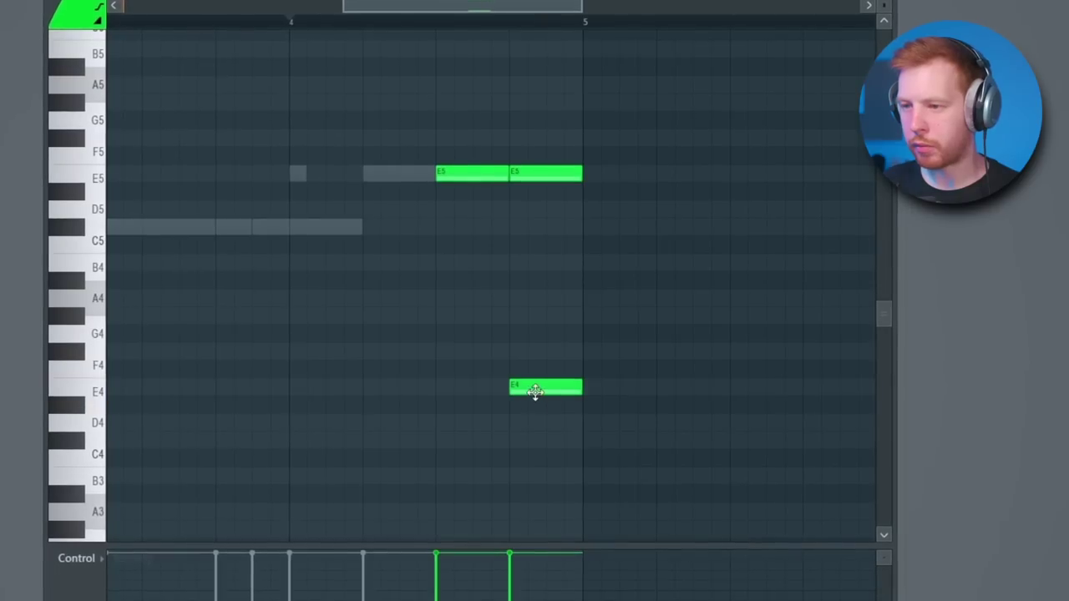
{"action": "double_click", "coordinate": [534, 385]}
{"action": "left_click", "coordinate": [581, 403]}
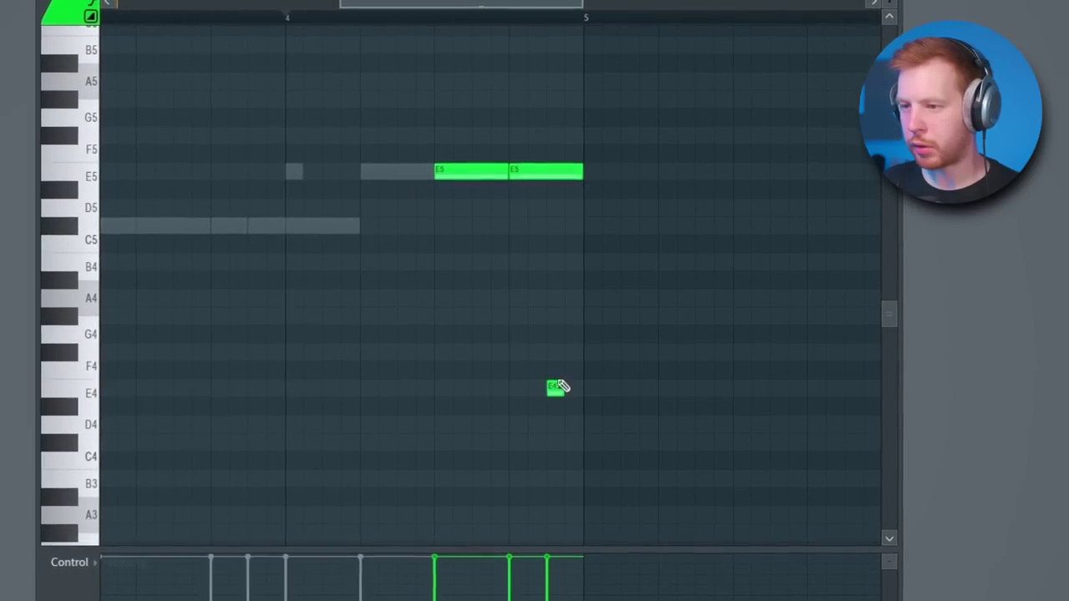
Step: Lower the velocity of all 808 zero notes together, then clear the selection
{"action": "key", "text": "ctrl+a"}
{"action": "scroll", "coordinate": [426, 419], "scroll_direction": "down", "scroll_amount": 2}
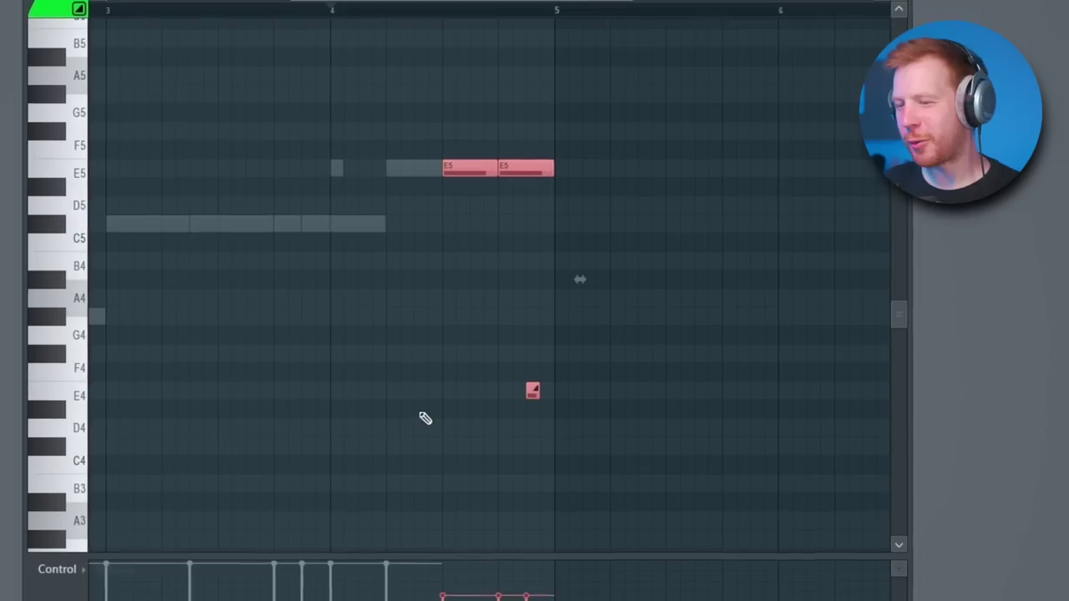
{"action": "key", "text": "ctrl+d"}
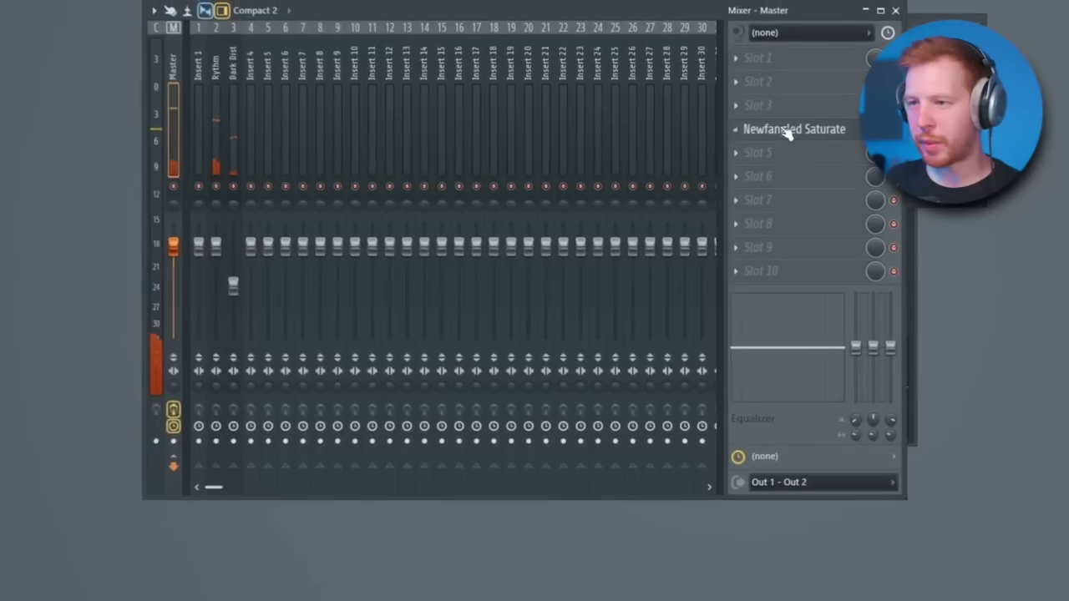
Step: Open Newfangled Saturate on the Master track, set its Drive to 4.1 dB and adjust the Clipper Shape
{"action": "left_click", "coordinate": [787, 130]}
{"action": "left_click_drag", "start_coordinate": [304, 237], "coordinate": [324, 230]}
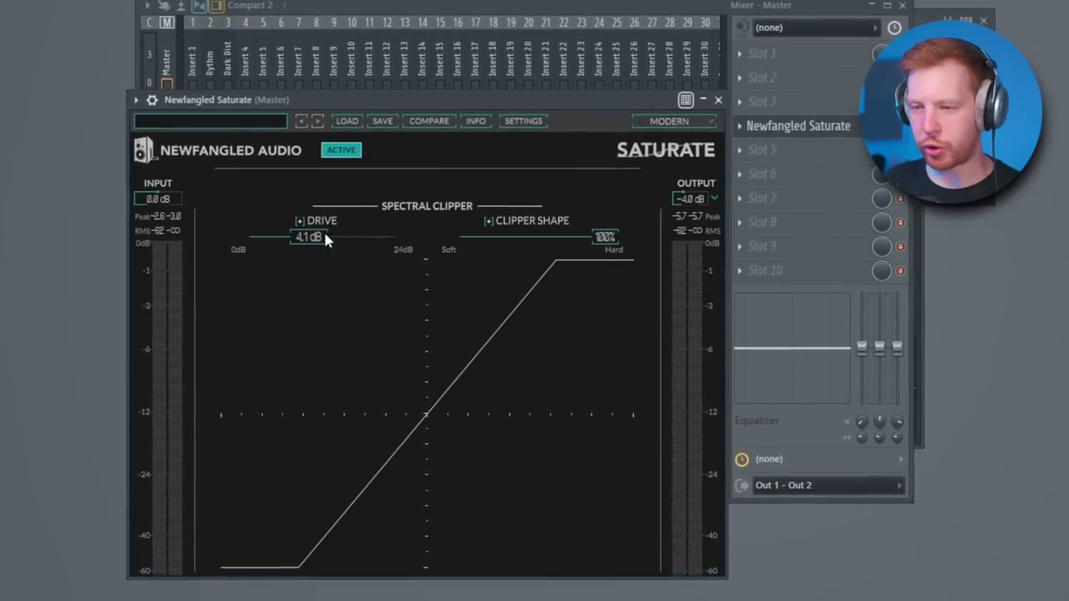
{"action": "left_click_drag", "start_coordinate": [604, 237], "coordinate": [512, 251]}
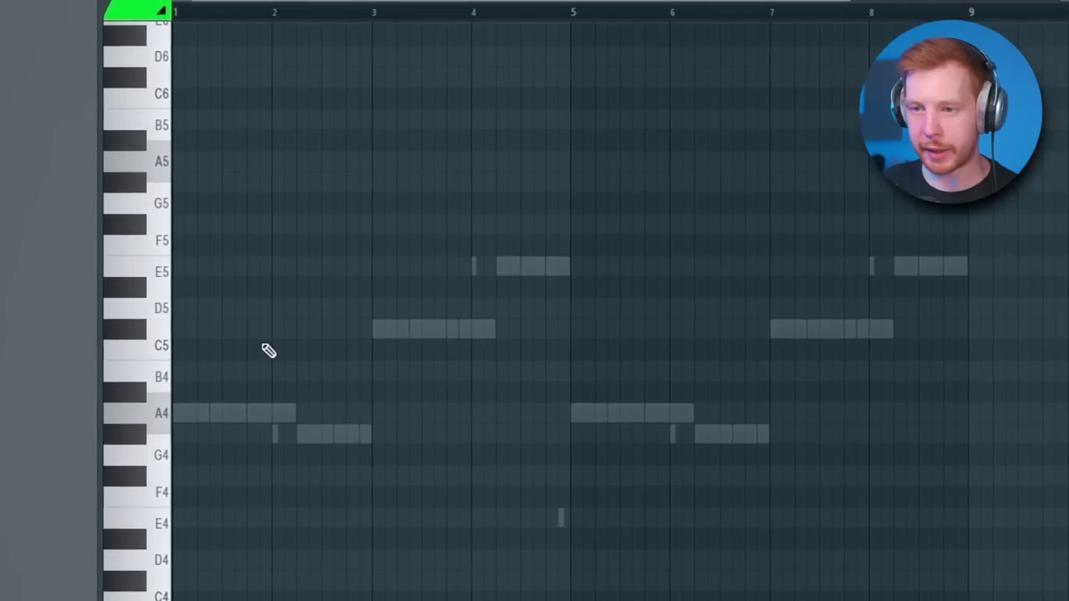
Step: Draw C5 notes on the third beat of bars 1 and 2 and select both
{"action": "left_click", "coordinate": [224, 351]}
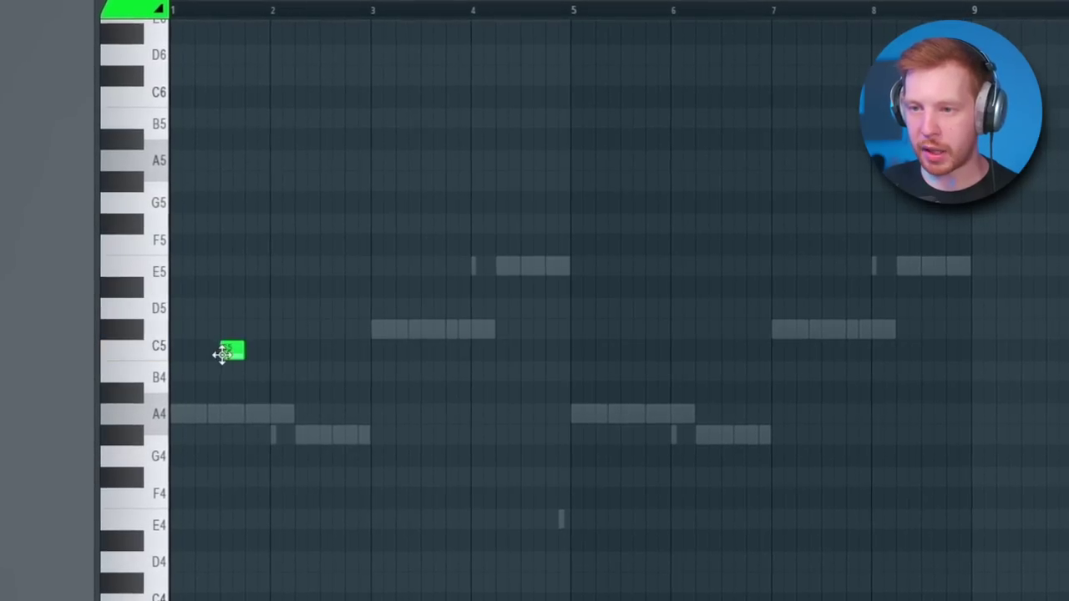
{"action": "left_click", "coordinate": [324, 351]}
{"action": "left_click_drag", "start_coordinate": [385, 322], "coordinate": [234, 380]}
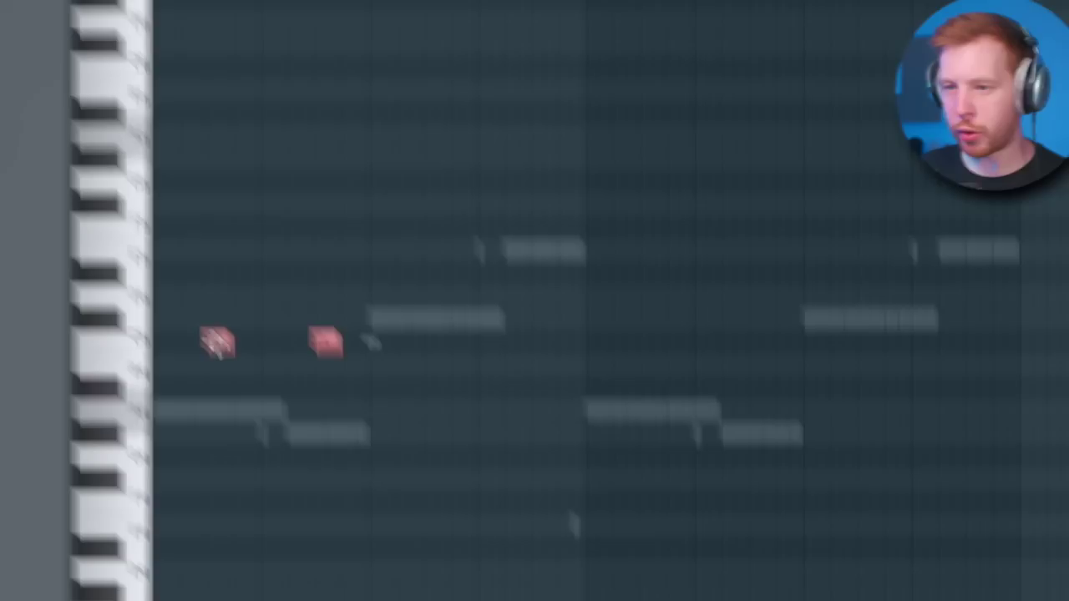
{"action": "key", "text": "space"}
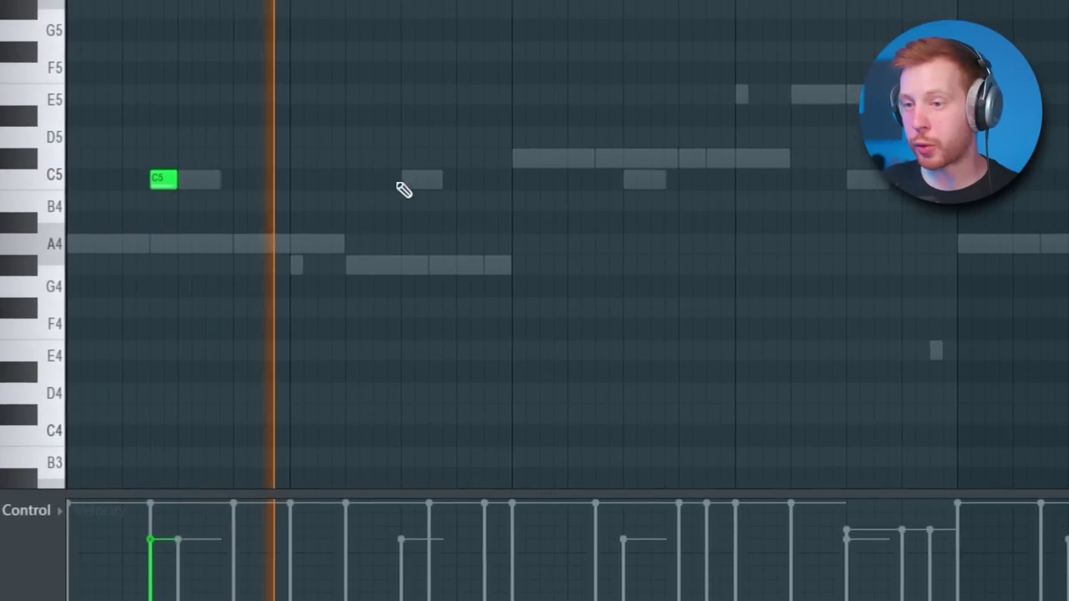
Step: Add more C5 hits in bar 2, including a quick roll before bar 3, and deselect the repeated notes
{"action": "key", "text": "space"}
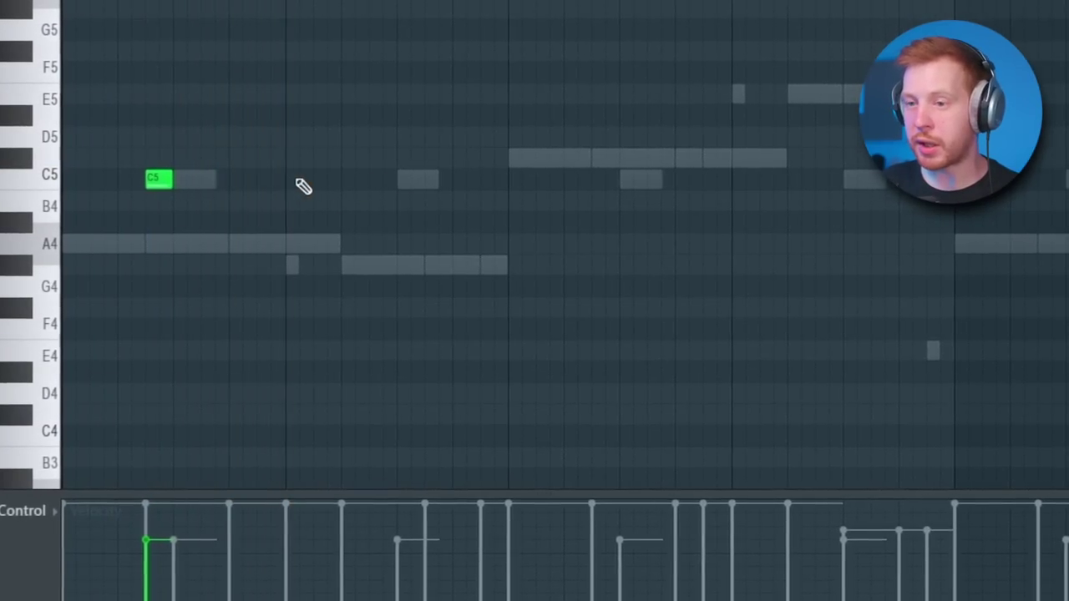
{"action": "left_click", "coordinate": [330, 179]}
{"action": "left_click", "coordinate": [468, 178]}
{"action": "left_click", "coordinate": [457, 180]}
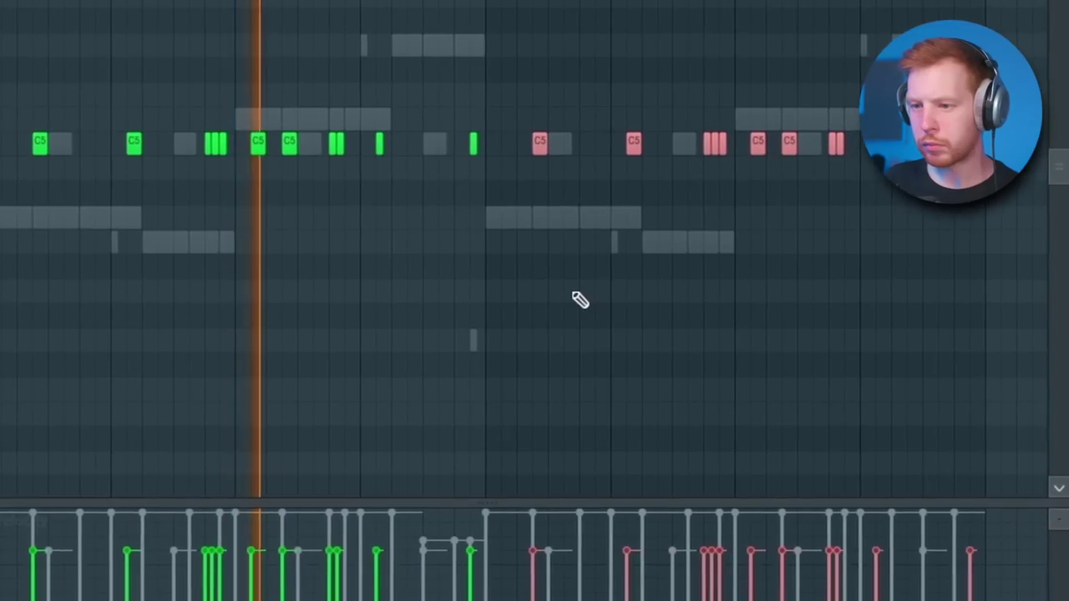
{"action": "key", "text": "ctrl+d"}
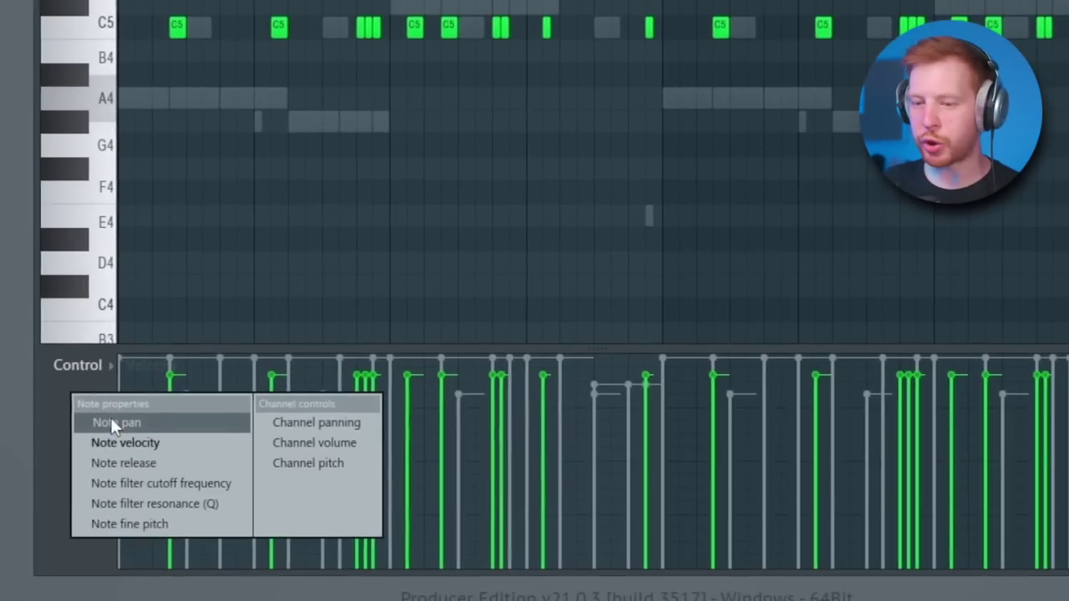
Step: Give the hats nintendo volume LFO zero attack, Tempo and Global enabled, a raised amount and an adjusted speed
{"action": "left_click", "coordinate": [38, 507]}
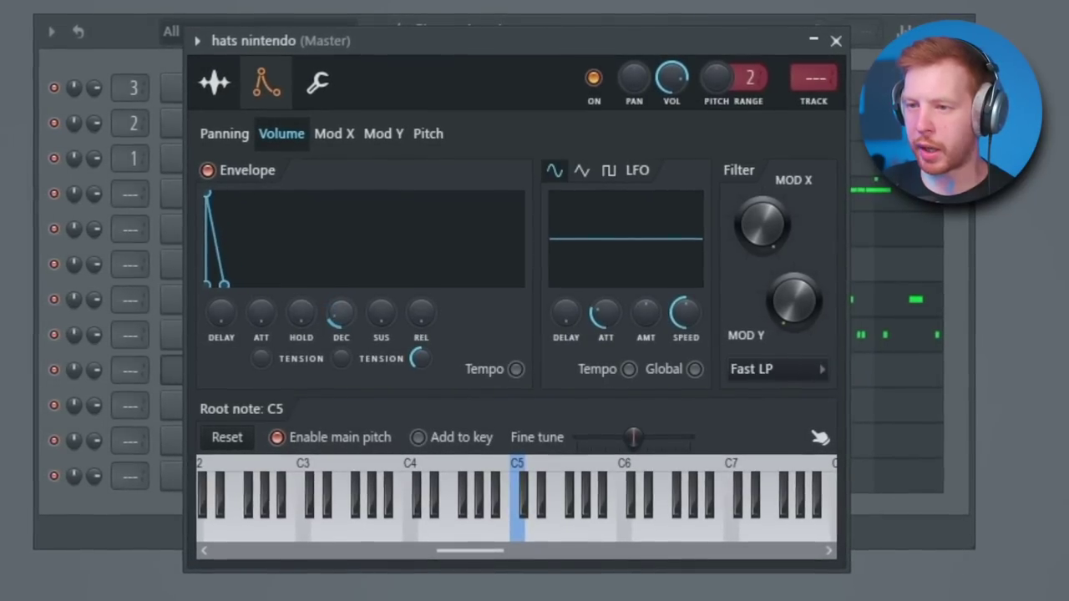
{"action": "left_click_drag", "start_coordinate": [615, 313], "coordinate": [629, 360]}
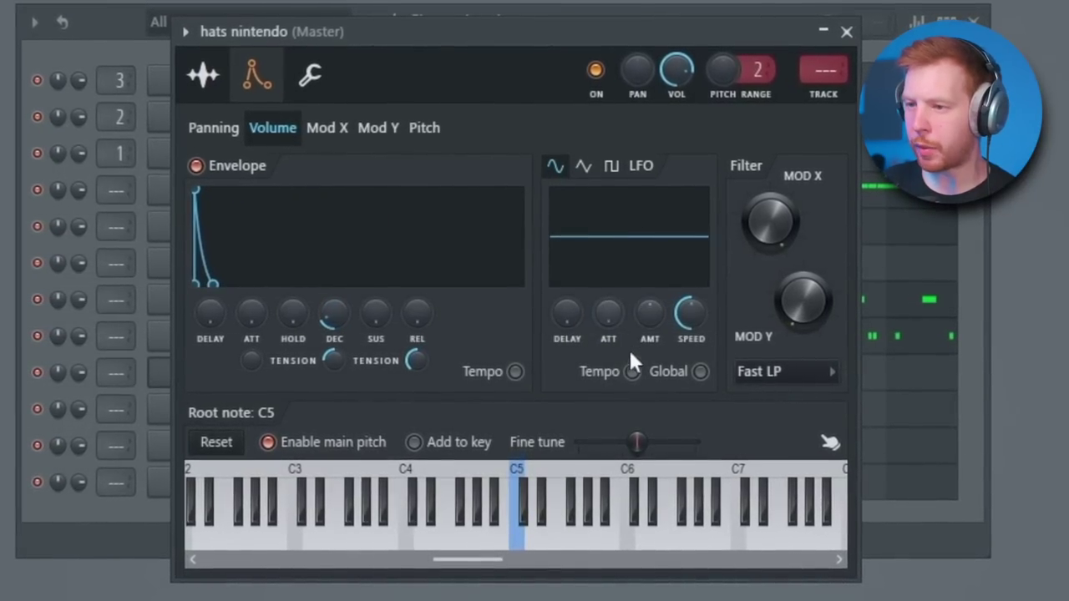
{"action": "left_click", "coordinate": [632, 371]}
{"action": "left_click", "coordinate": [700, 371]}
{"action": "left_click_drag", "start_coordinate": [649, 313], "coordinate": [649, 280]}
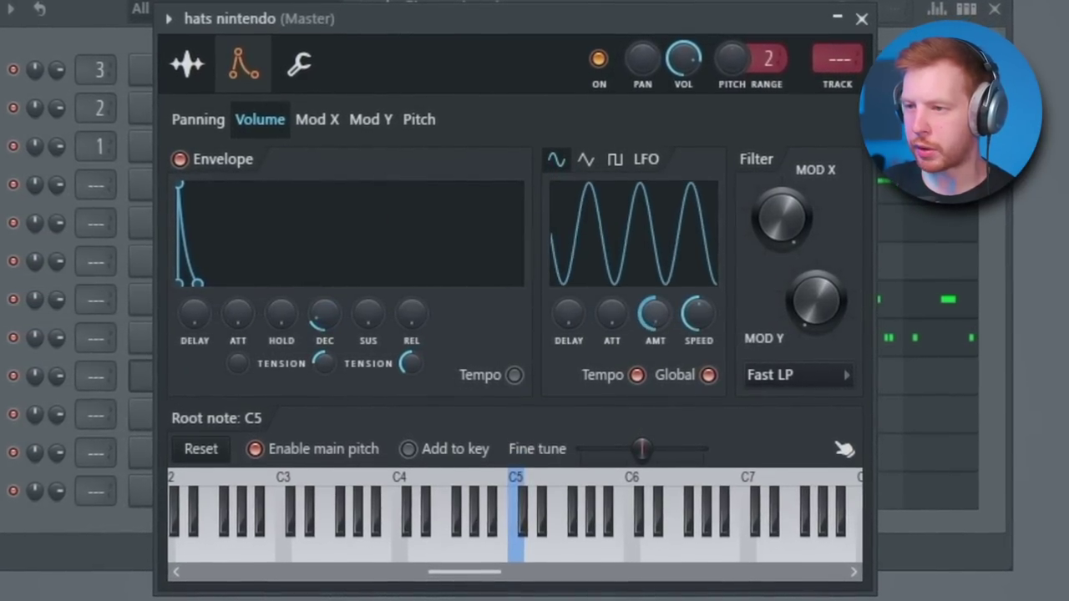
{"action": "left_click_drag", "start_coordinate": [698, 313], "coordinate": [680, 288]}
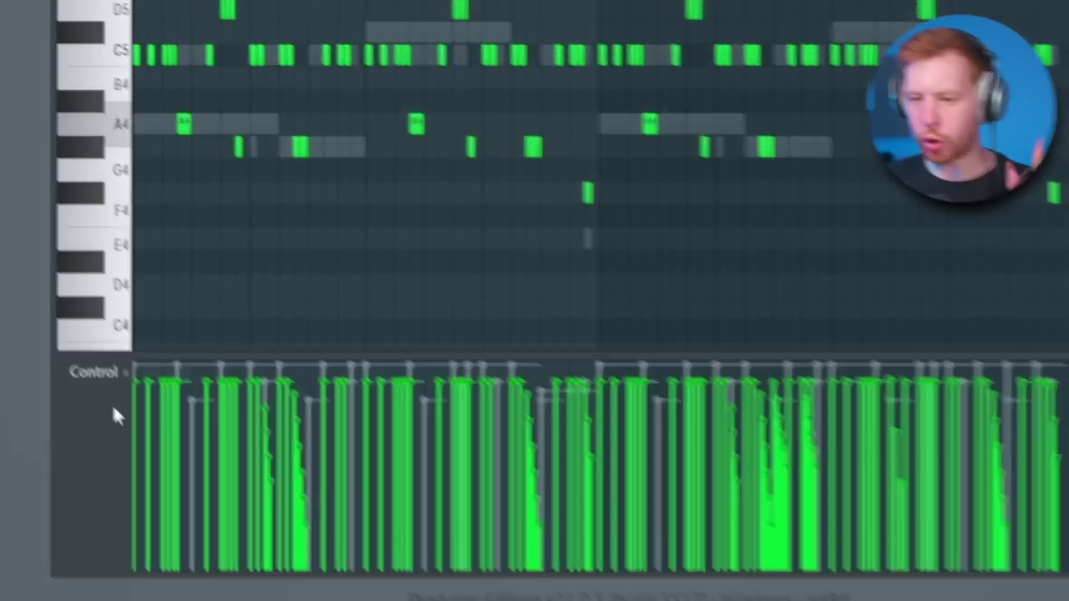
Step: Switch the hi-hat notes' control lane to note pan and ramp the rolls' panning alternately to either side
{"action": "left_click", "coordinate": [112, 407]}
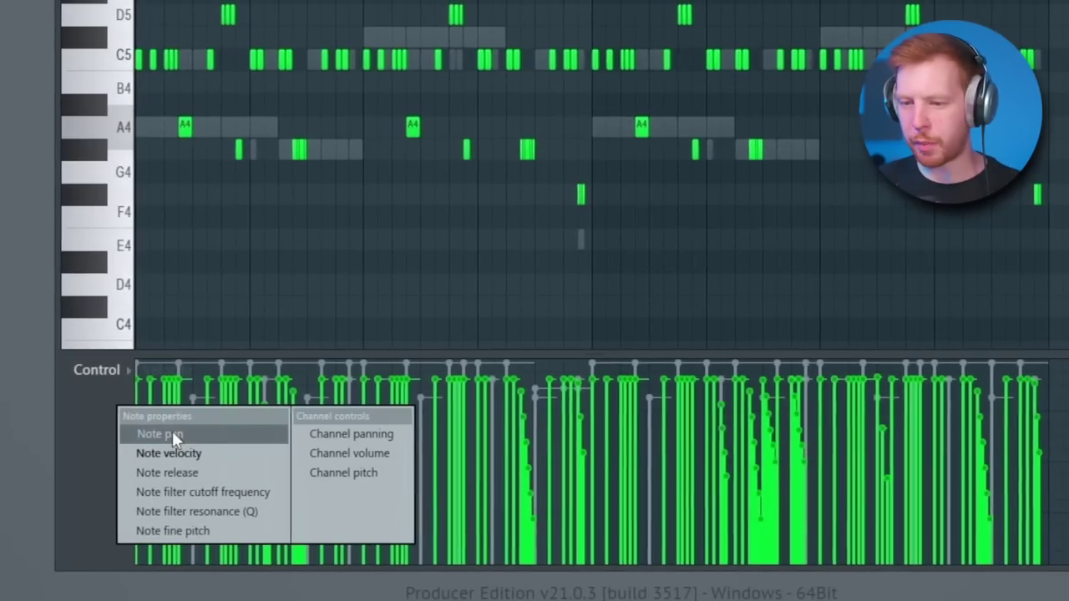
{"action": "left_click", "coordinate": [172, 431]}
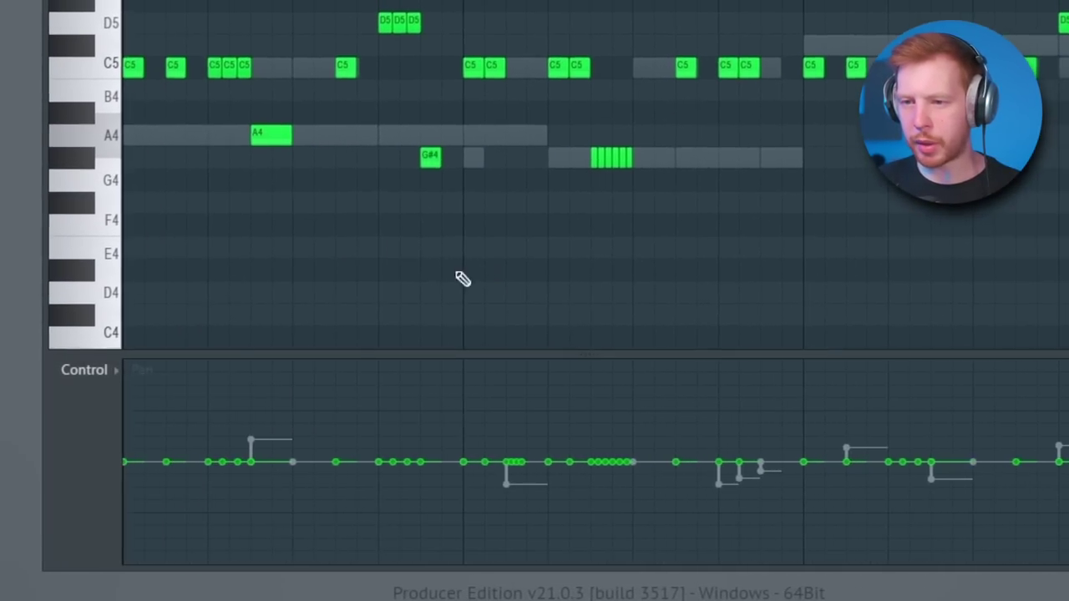
{"action": "left_click_drag", "start_coordinate": [267, 36], "coordinate": [220, 91]}
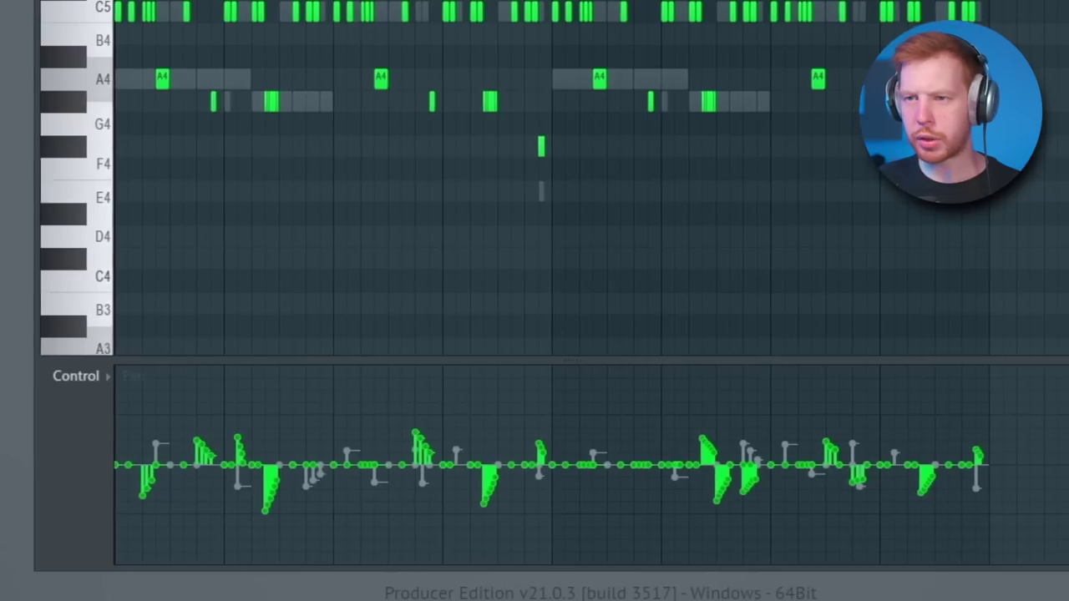
{"action": "key", "text": "space"}
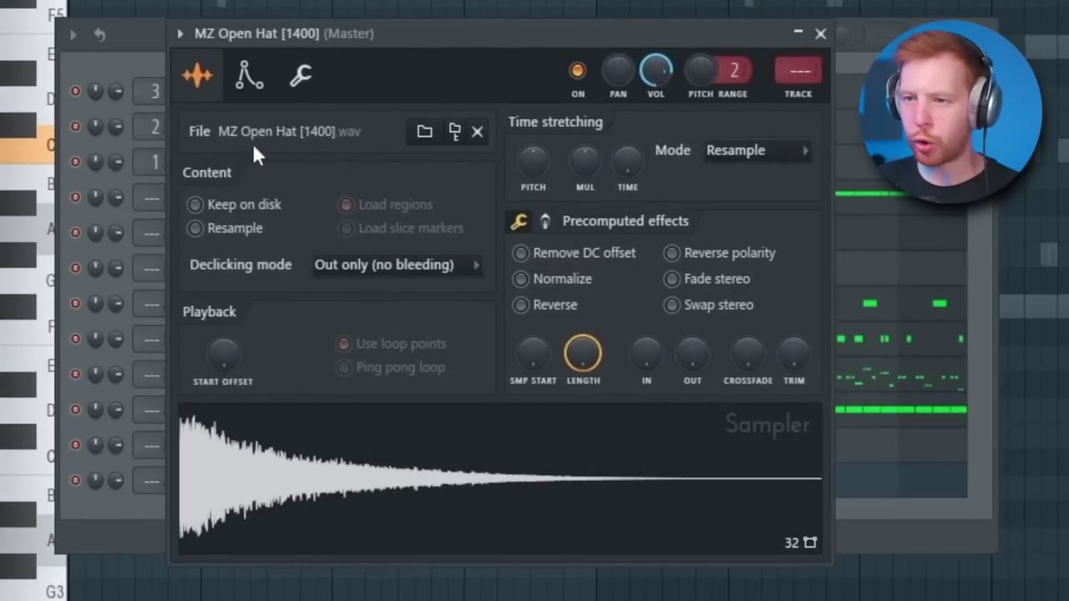
Step: Open the panning modulation of the MZ Open Hat [1400] channel and adjust its LFO amount
{"action": "left_click", "coordinate": [250, 75]}
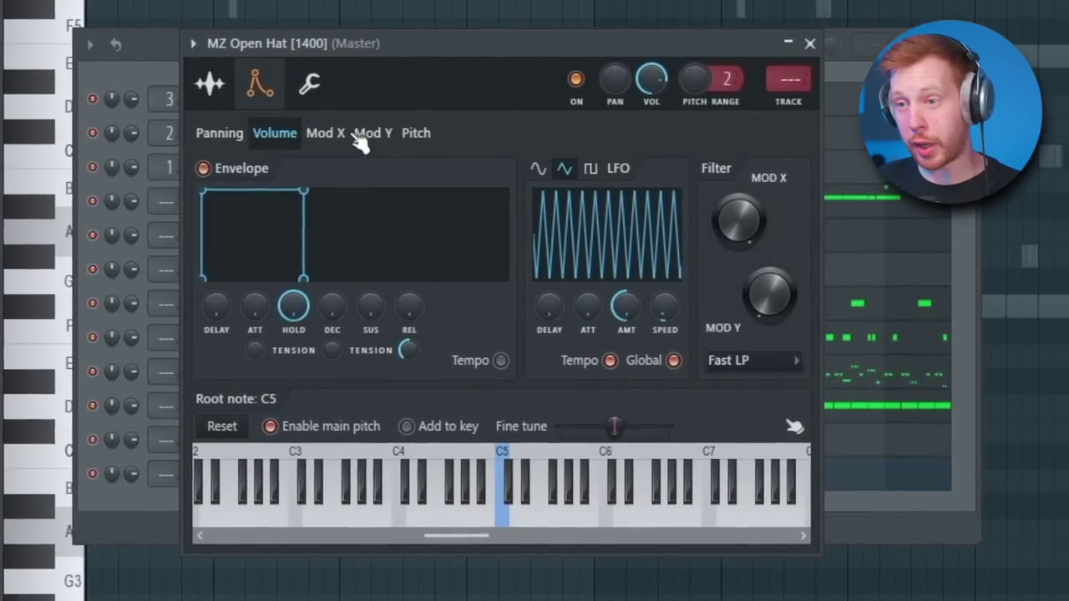
{"action": "left_click", "coordinate": [220, 134]}
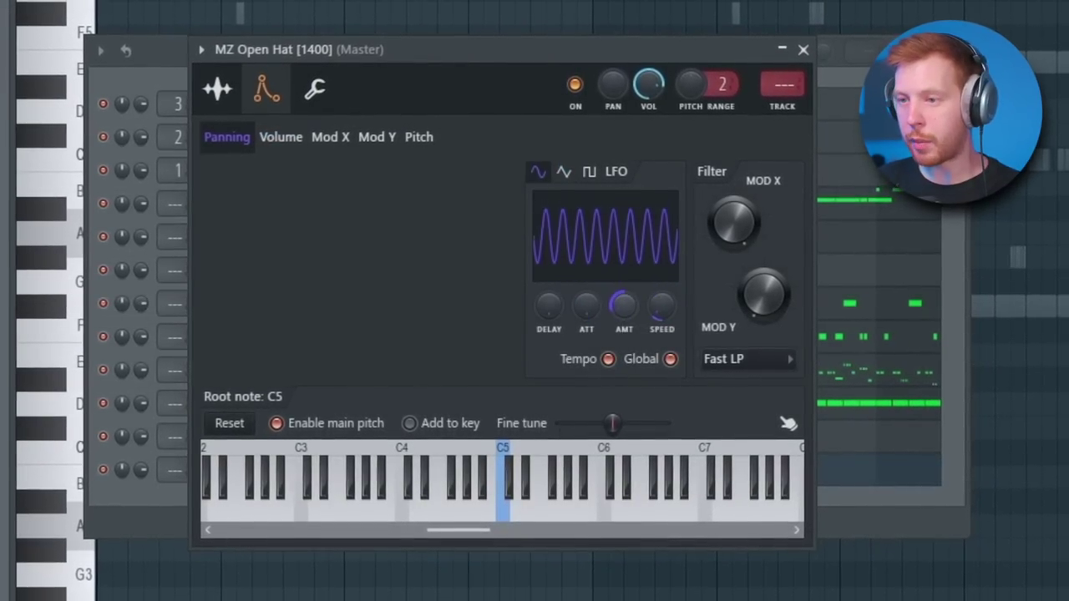
{"action": "left_click_drag", "start_coordinate": [626, 308], "coordinate": [620, 306]}
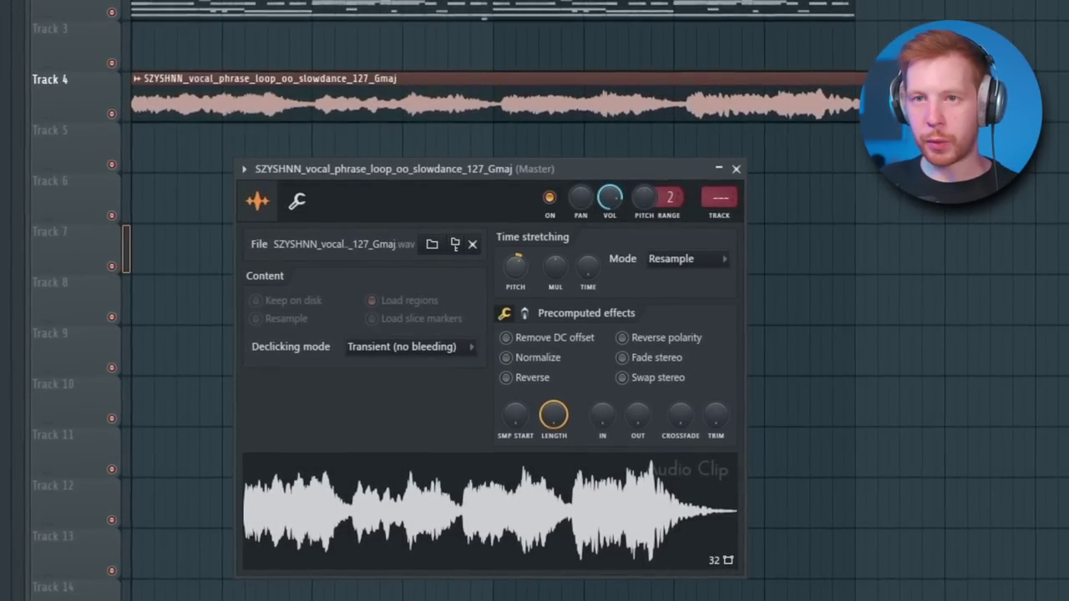
Step: Close the vocal clip's settings and remove the muted Pattern 3 clips beneath the consolidated audio in the playlist
{"action": "left_click", "coordinate": [736, 169]}
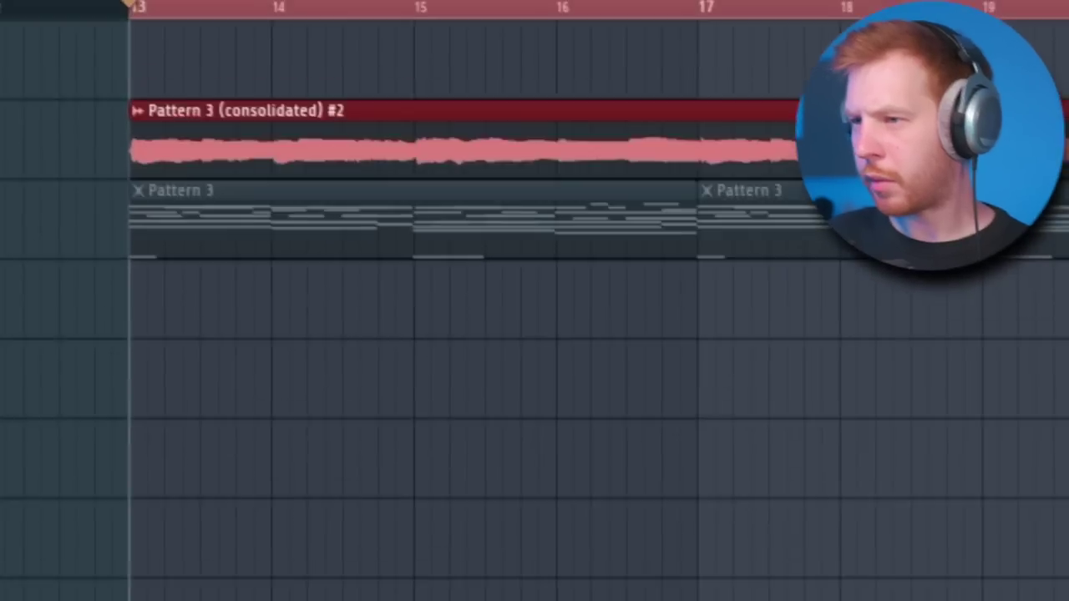
{"action": "right_click", "coordinate": [573, 227]}
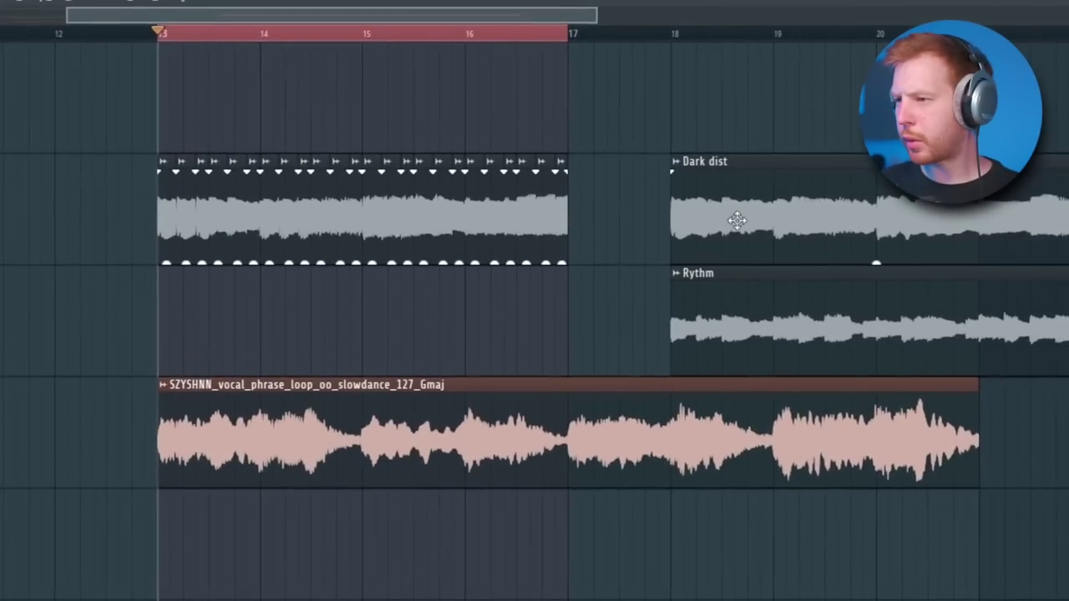
{"action": "left_click_drag", "start_coordinate": [1023, 331], "coordinate": [1068, 496]}
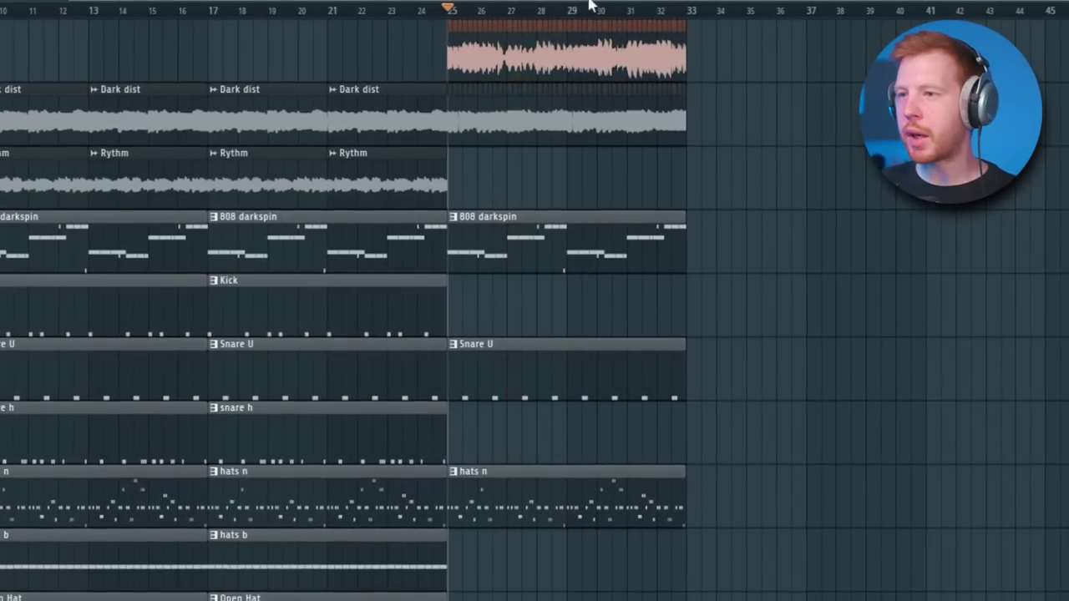
Step: Open Ample Guitar SC from the channel rack and choose a guitar preset in its preset browser
{"action": "key", "text": "F6"}
{"action": "left_click", "coordinate": [223, 128]}
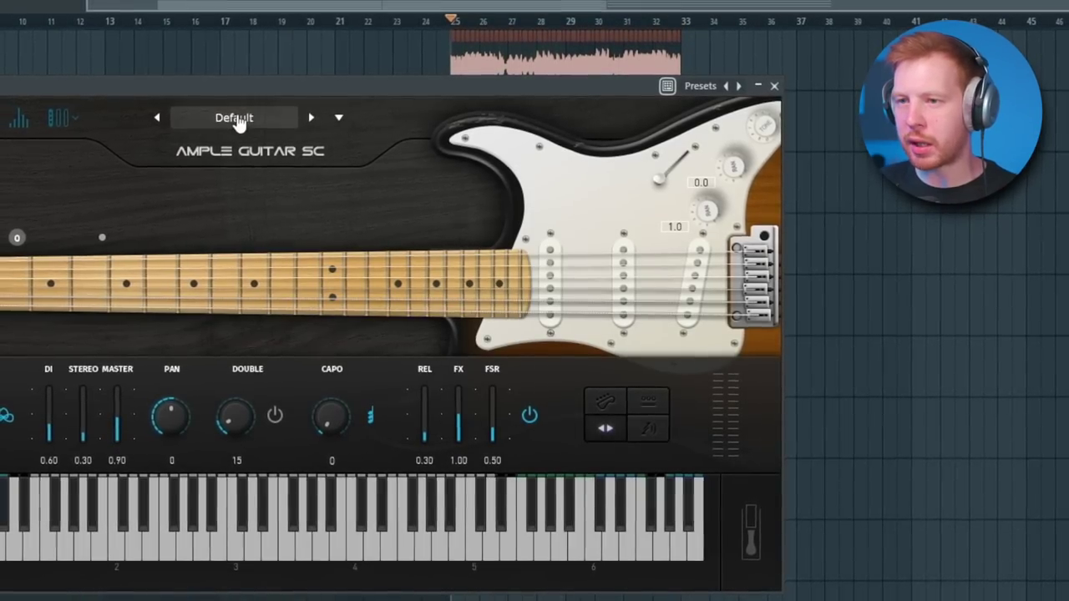
{"action": "left_click", "coordinate": [239, 118]}
{"action": "scroll", "coordinate": [573, 357], "scroll_direction": "up", "scroll_amount": 5}
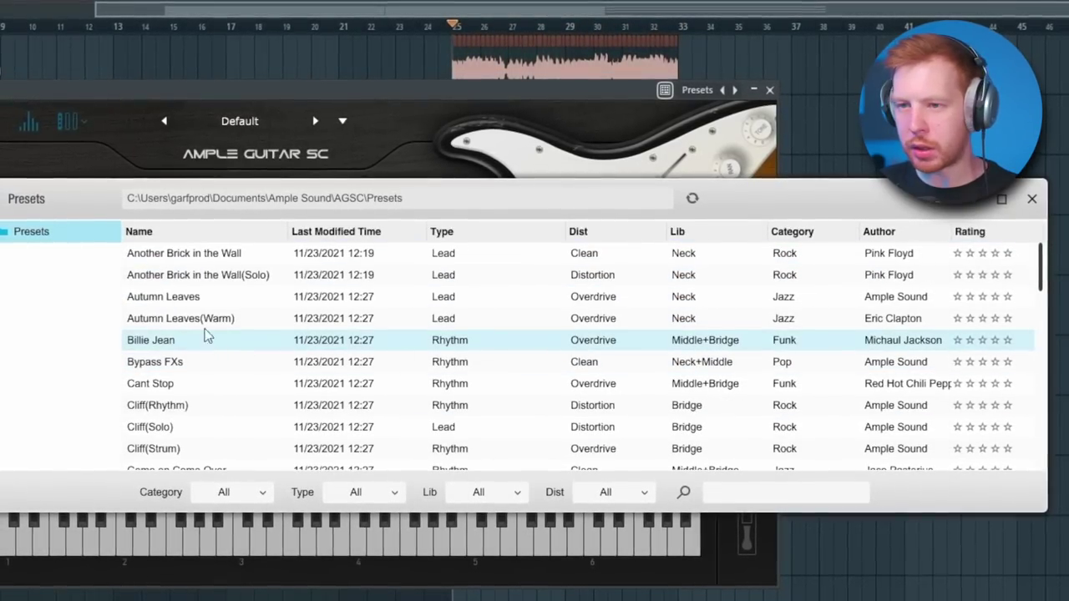
{"action": "scroll", "coordinate": [203, 334], "scroll_direction": "down", "scroll_amount": 15}
{"action": "left_click", "coordinate": [179, 402]}
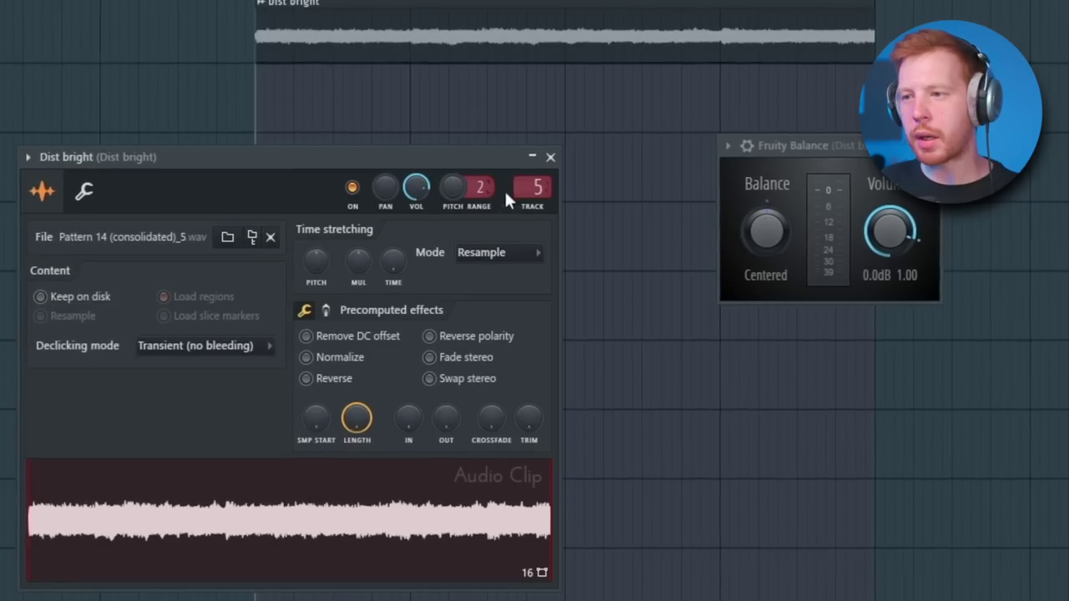
Step: Create automation clips for both the volume and the balance of Fruity Balance on the Dist bright track
{"action": "left_click", "coordinate": [550, 157]}
{"action": "left_click_drag", "start_coordinate": [840, 158], "coordinate": [540, 158]}
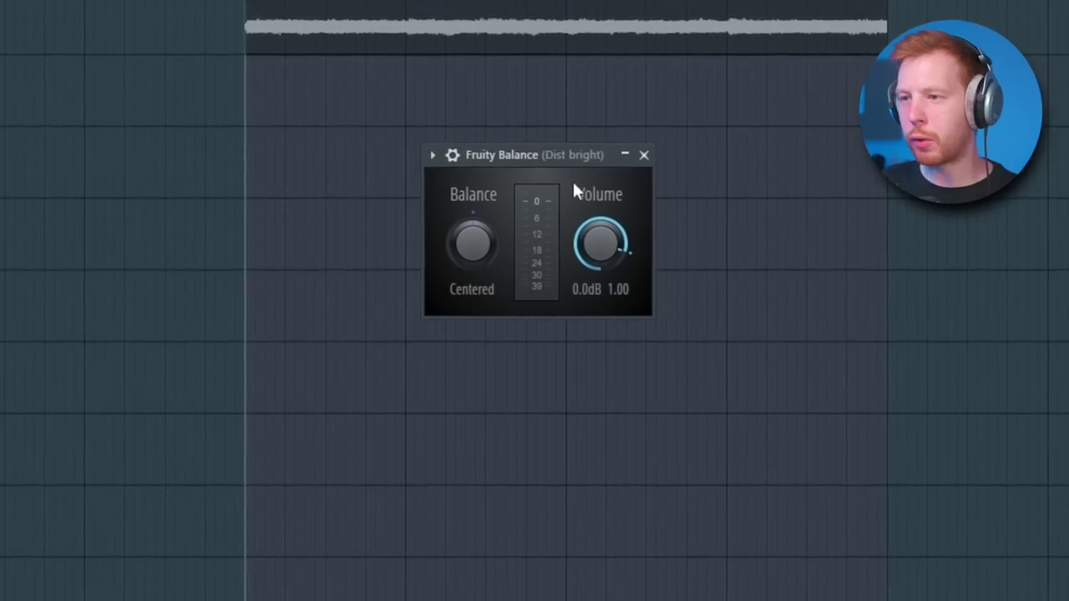
{"action": "right_click", "coordinate": [601, 242]}
{"action": "left_click", "coordinate": [669, 401]}
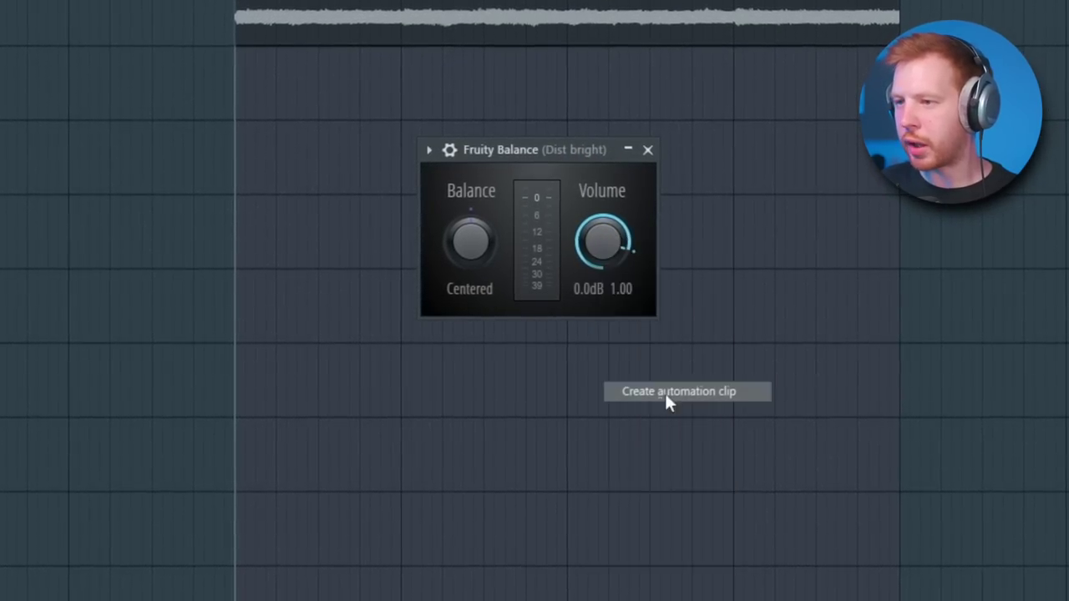
{"action": "right_click", "coordinate": [478, 245]}
{"action": "left_click", "coordinate": [557, 402]}
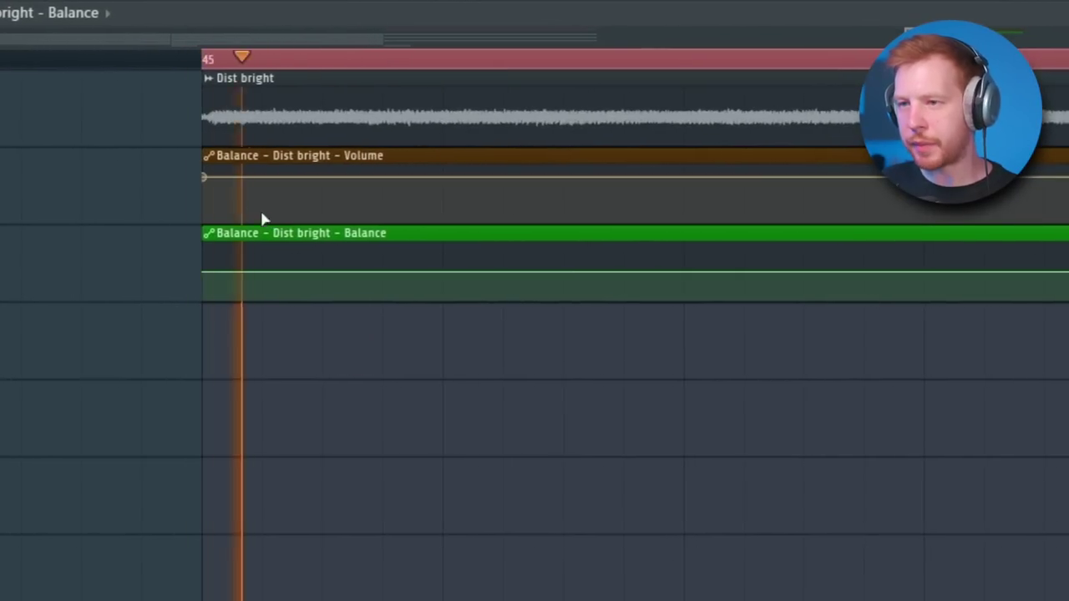
Step: Shape the Dist bright volume automation from bar 45 into a rhythmic gate alternating between full level and silence
{"action": "key", "text": "space"}
{"action": "right_click", "coordinate": [232, 194]}
{"action": "left_click", "coordinate": [262, 521]}
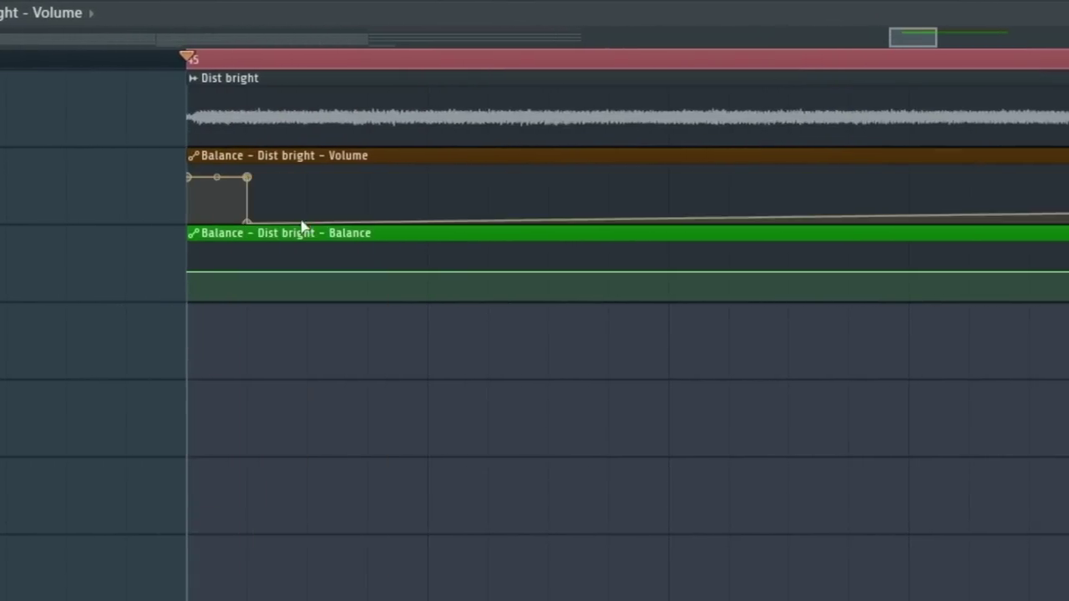
{"action": "left_click_drag", "start_coordinate": [302, 226], "coordinate": [609, 255]}
{"action": "key", "text": "space"}
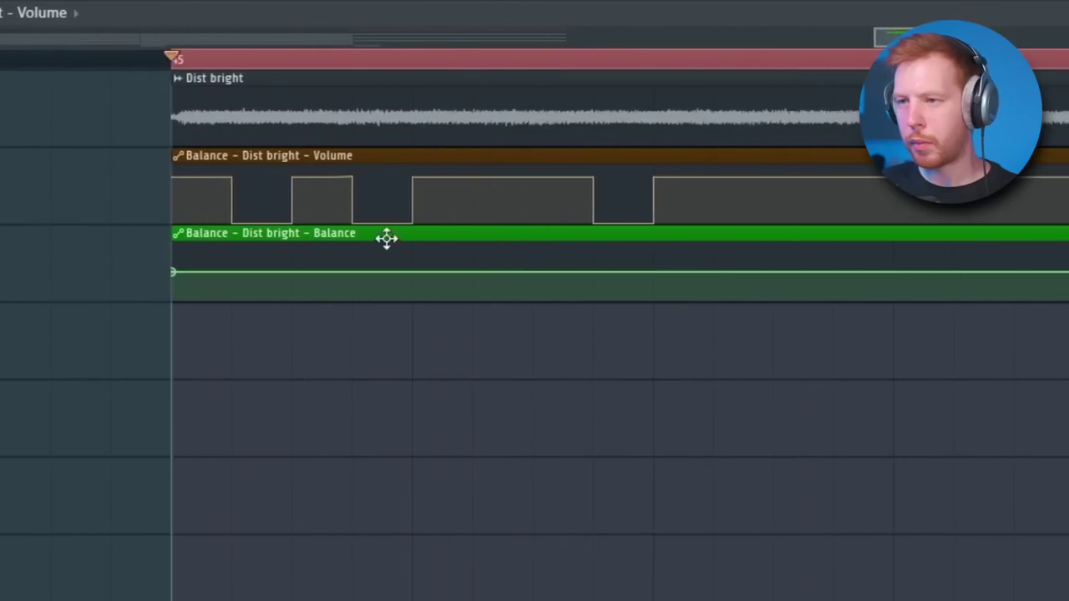
{"action": "left_click_drag", "start_coordinate": [714, 201], "coordinate": [629, 205]}
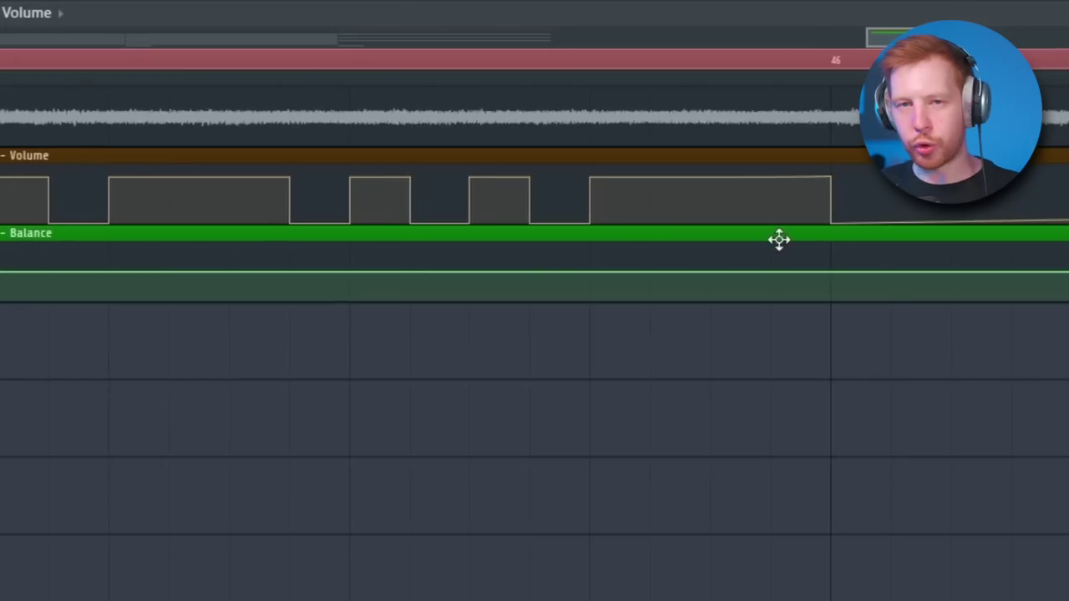
Step: Set the volume automation's last segment before bar 46 to Pulse mode and adjust its tension to create rapid gate pulses
{"action": "right_click", "coordinate": [582, 178]}
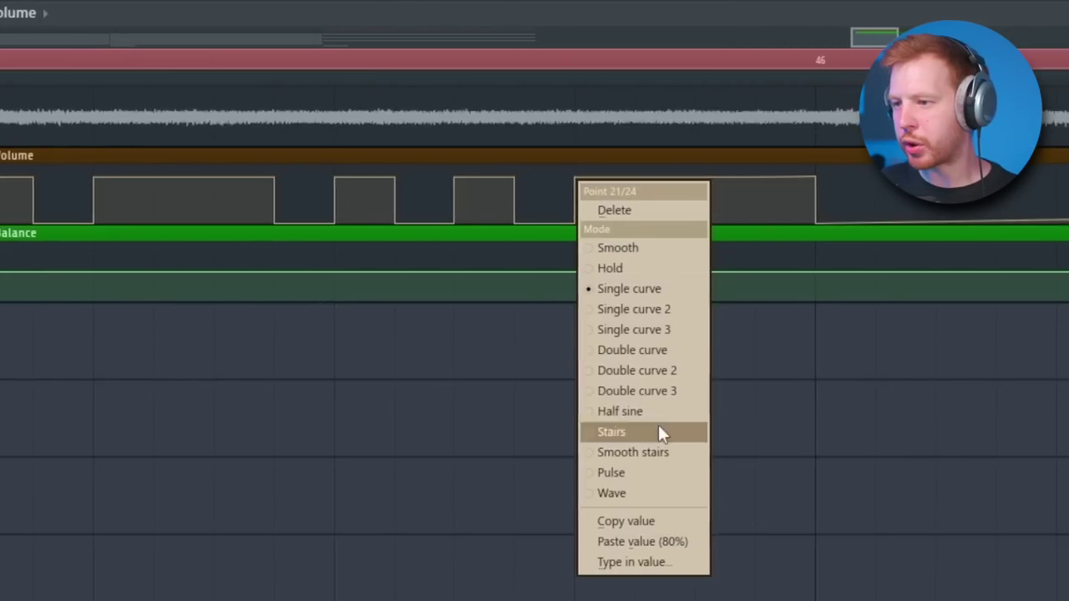
{"action": "left_click", "coordinate": [635, 478]}
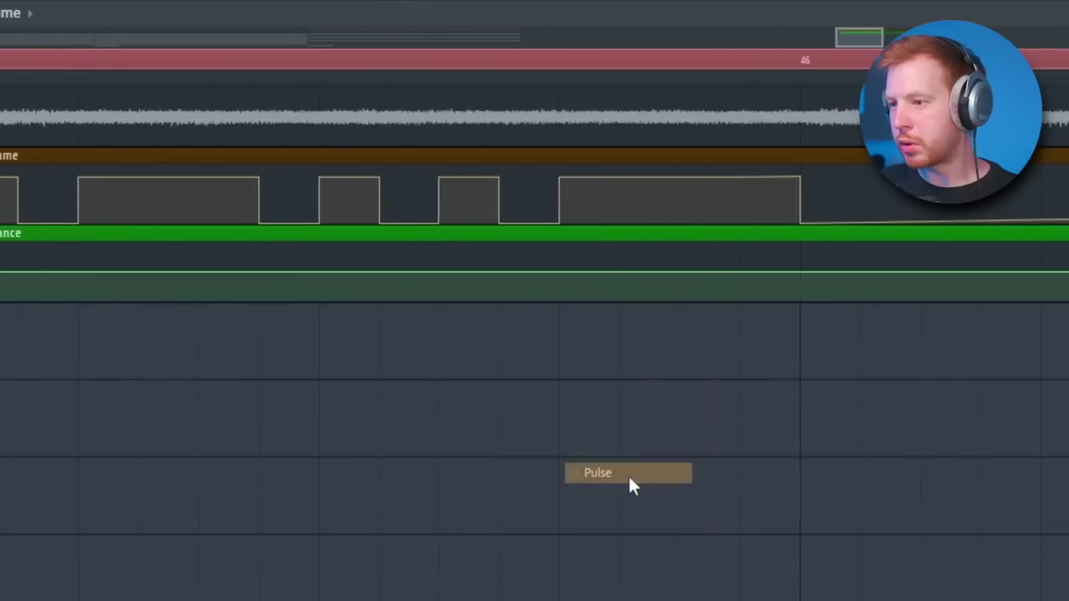
{"action": "right_click", "coordinate": [805, 178]}
{"action": "left_click", "coordinate": [845, 472]}
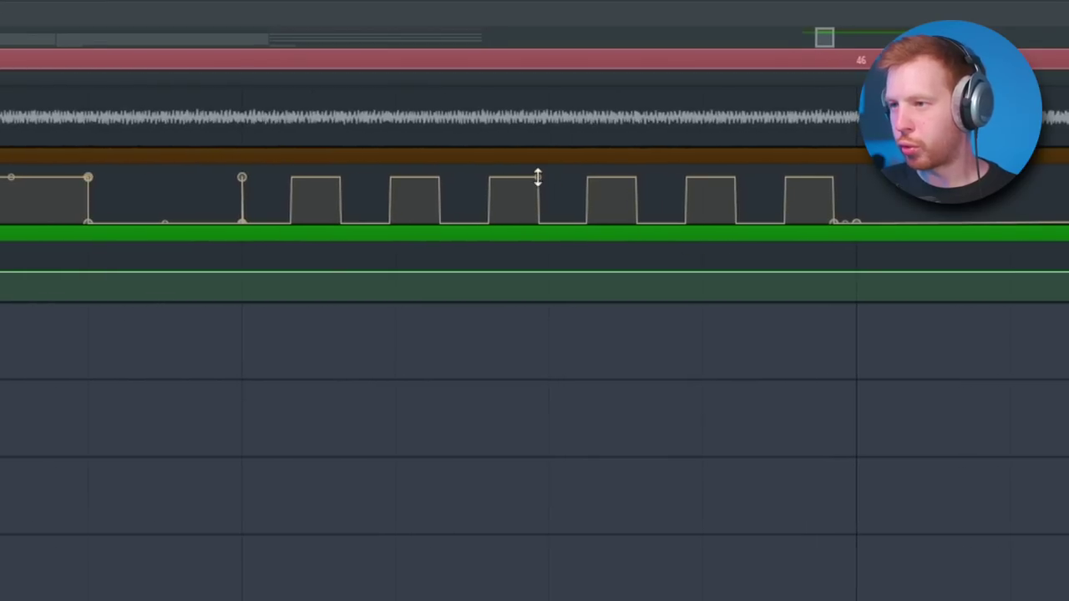
{"action": "left_click_drag", "start_coordinate": [538, 177], "coordinate": [519, 188]}
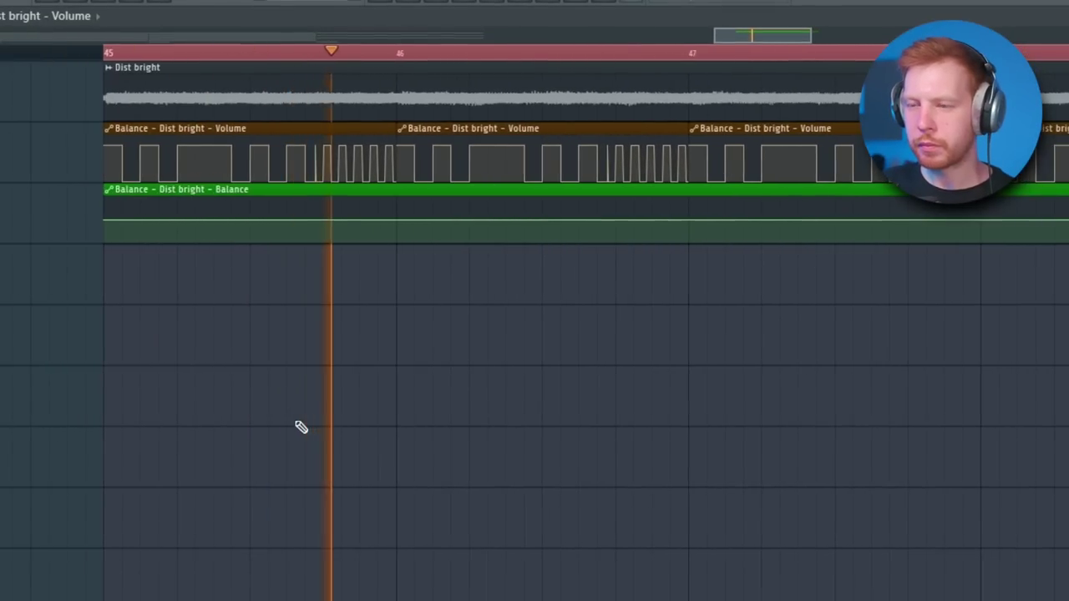
Step: Shape the Dist bright balance automation into one bar of alternating extreme pan positions and repeat the clip over the following bars
{"action": "right_click", "coordinate": [208, 227]}
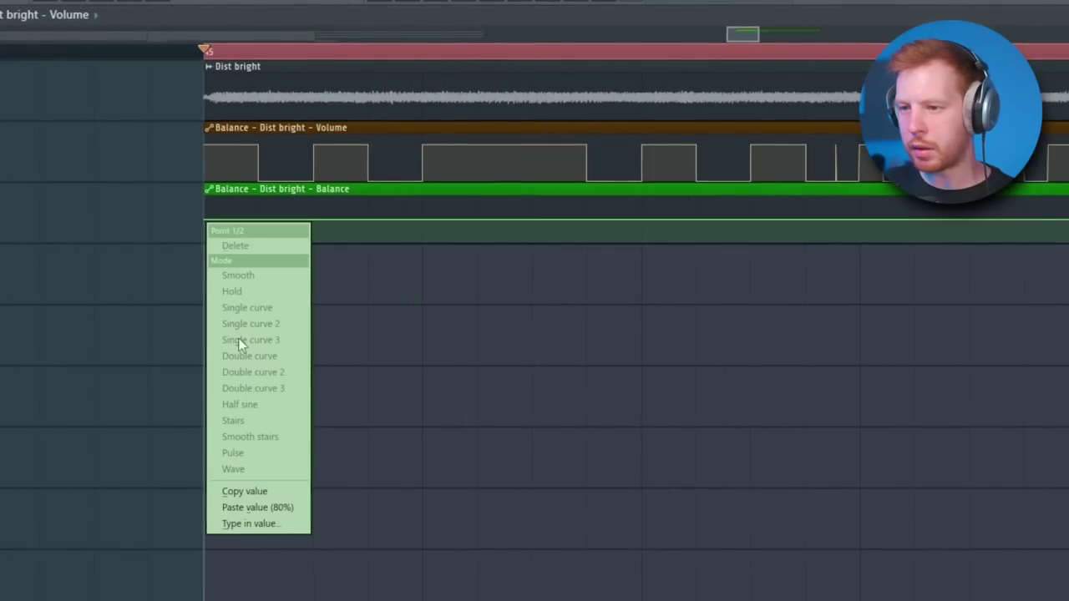
{"action": "left_click", "coordinate": [233, 453]}
{"action": "left_click_drag", "start_coordinate": [260, 184], "coordinate": [260, 251]}
{"action": "scroll", "coordinate": [465, 215], "scroll_direction": "down", "scroll_amount": 3}
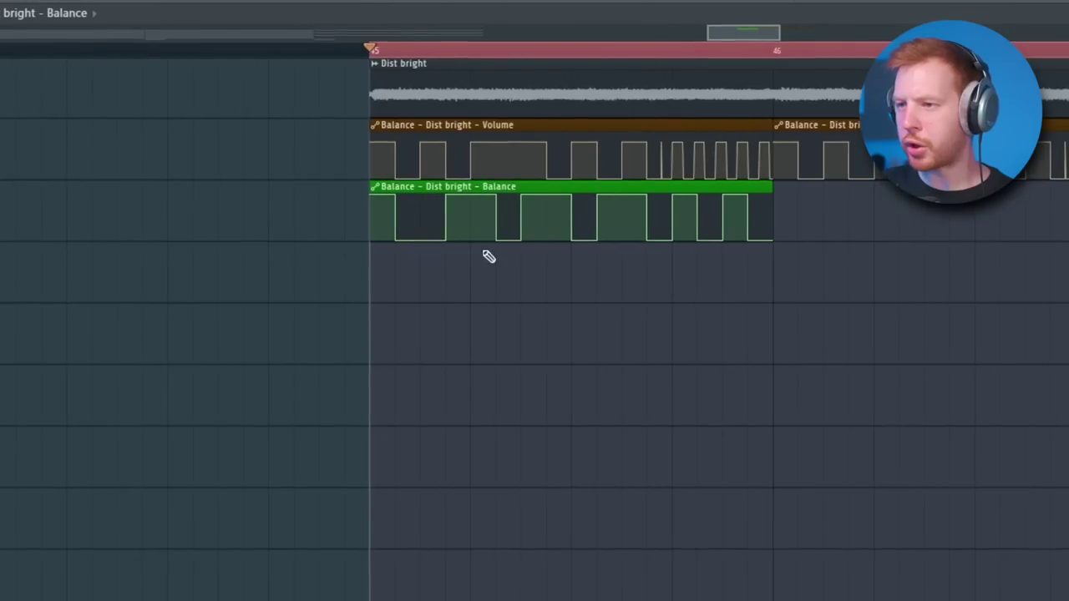
{"action": "scroll", "coordinate": [584, 343], "scroll_direction": "down", "scroll_amount": 3}
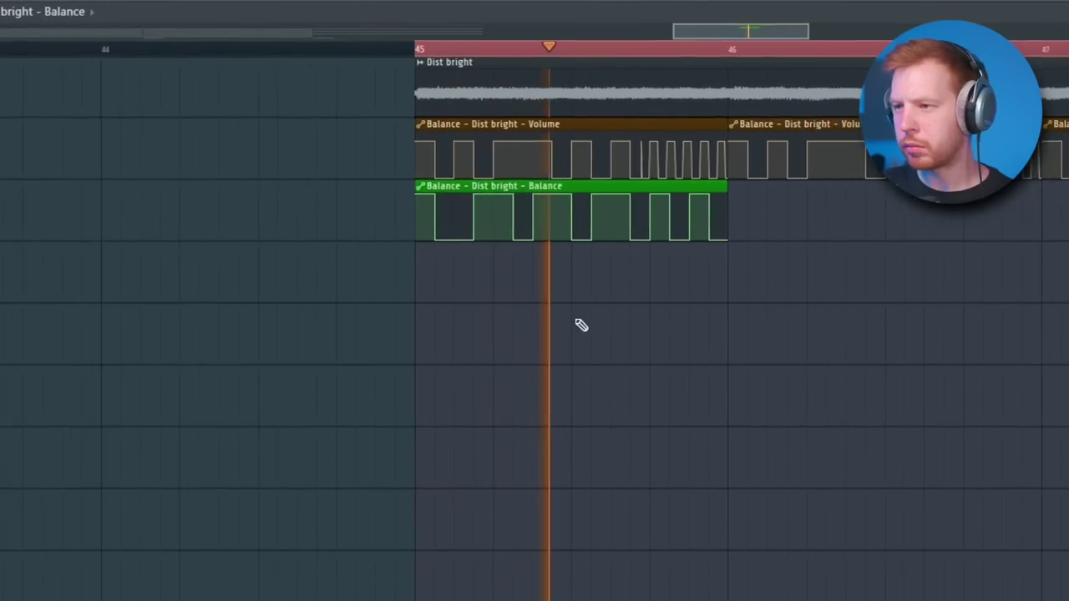
{"action": "left_click", "coordinate": [515, 229]}
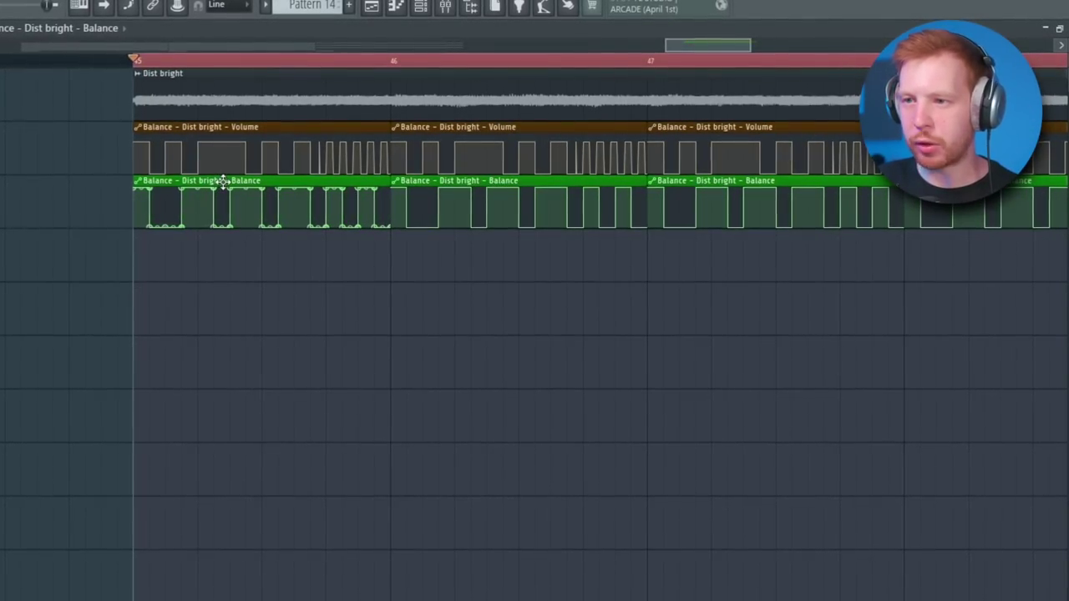
Step: Open the Dist bright balance automation clip's settings and adjust its minimum and maximum levels to narrow the panning range
{"action": "double_click", "coordinate": [222, 180]}
{"action": "left_click_drag", "start_coordinate": [34, 173], "coordinate": [292, 168]}
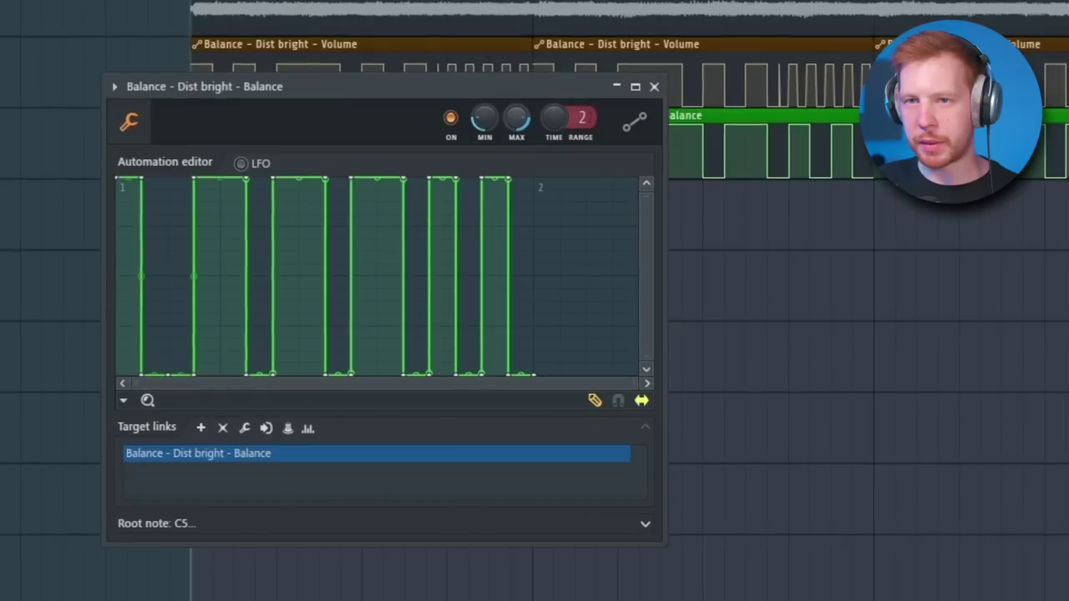
{"action": "left_click", "coordinate": [634, 122]}
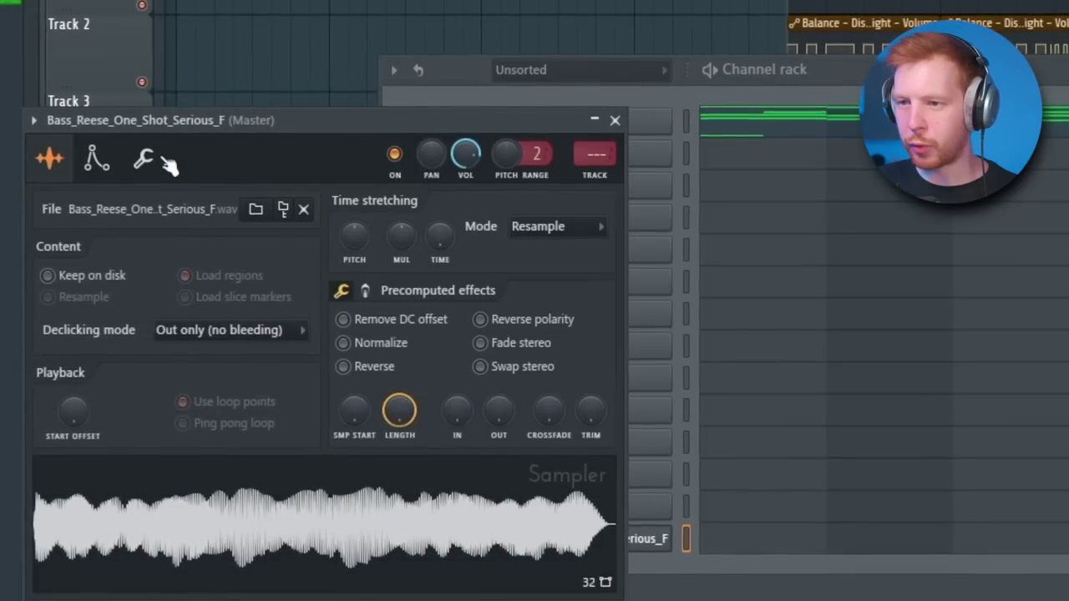
Step: Show the miscellaneous settings of the Bass_Reese_One_Shot_Serious_F sampler and view its bass notes in the piano roll
{"action": "left_click", "coordinate": [163, 159]}
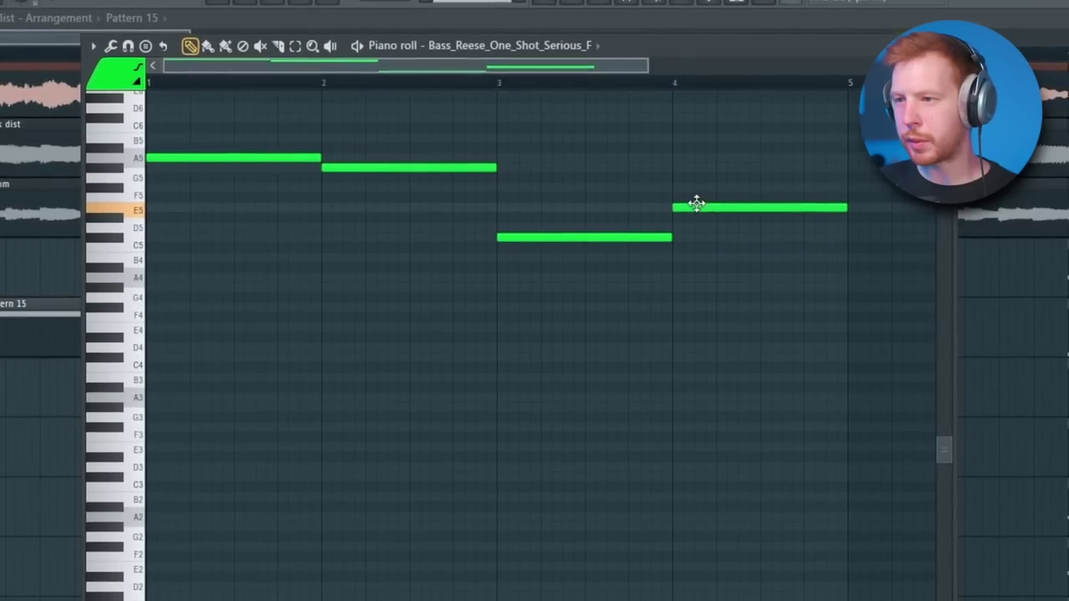
{"action": "scroll", "coordinate": [449, 252], "scroll_direction": "up", "scroll_amount": 3}
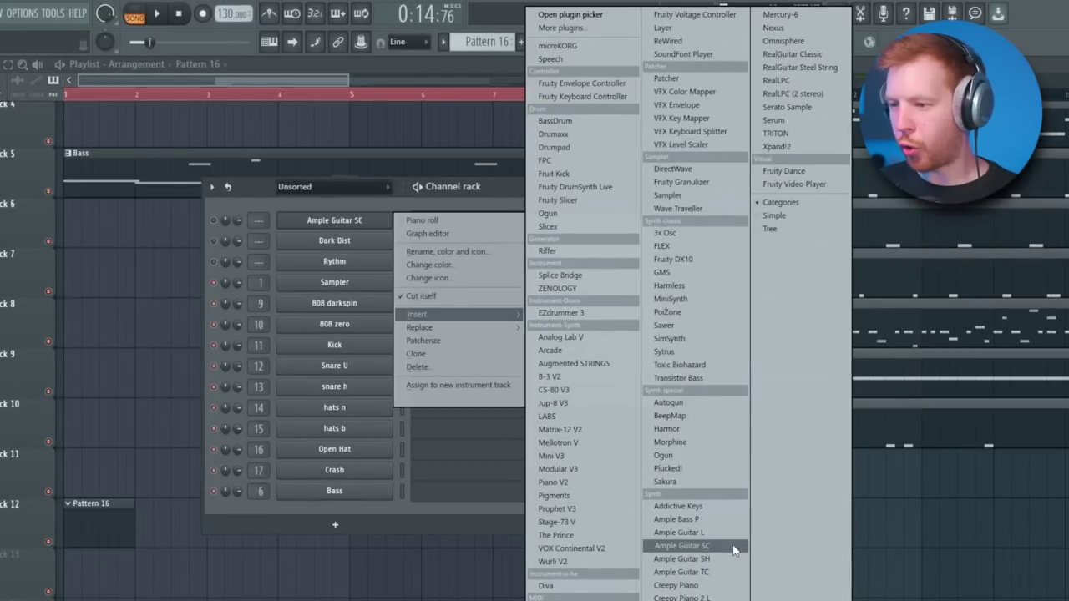
Step: Insert an instrument plugin from the synth category as a new channel in the channel rack
{"action": "left_click", "coordinate": [728, 598]}
{"action": "left_click", "coordinate": [413, 263]}
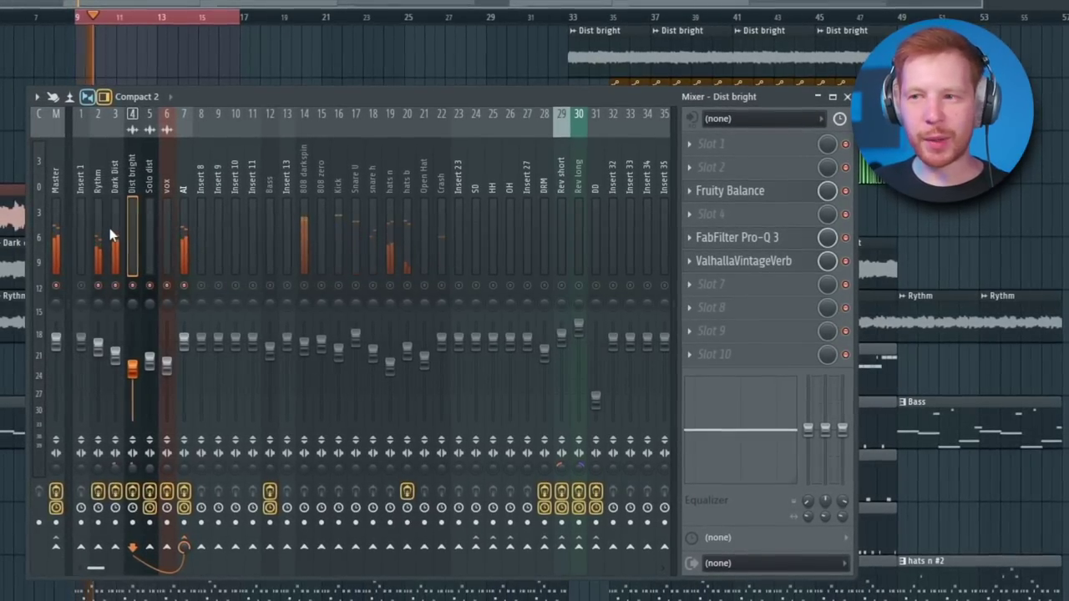
Step: Review the ValhallaVintageVerb on the Rythm mixer track and the FabFilter Pro-Q 3 curve on the Dark Dist track
{"action": "left_click", "coordinate": [98, 238]}
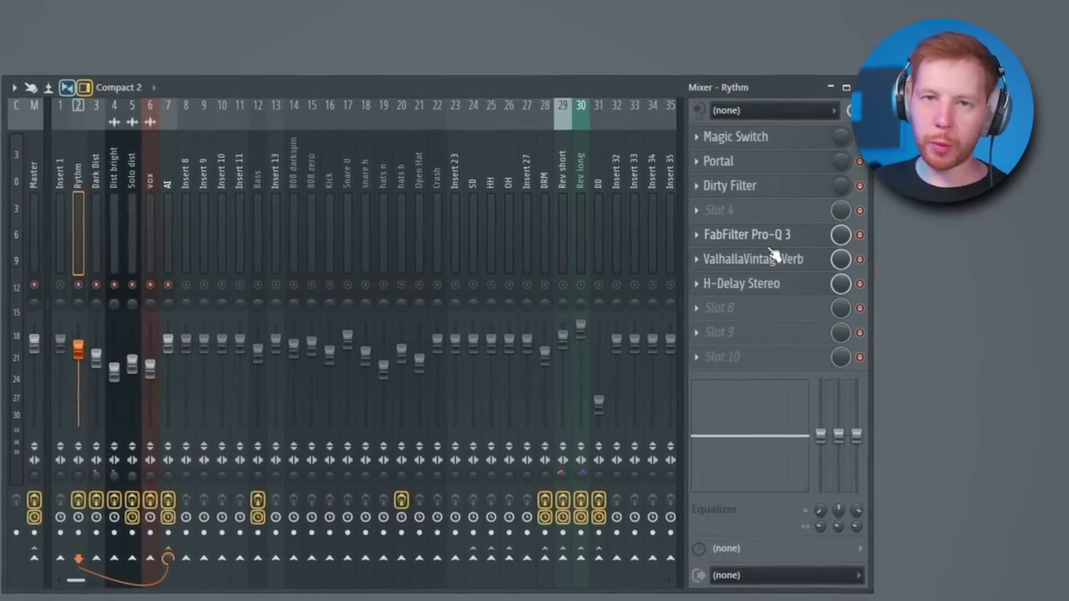
{"action": "left_click", "coordinate": [774, 260]}
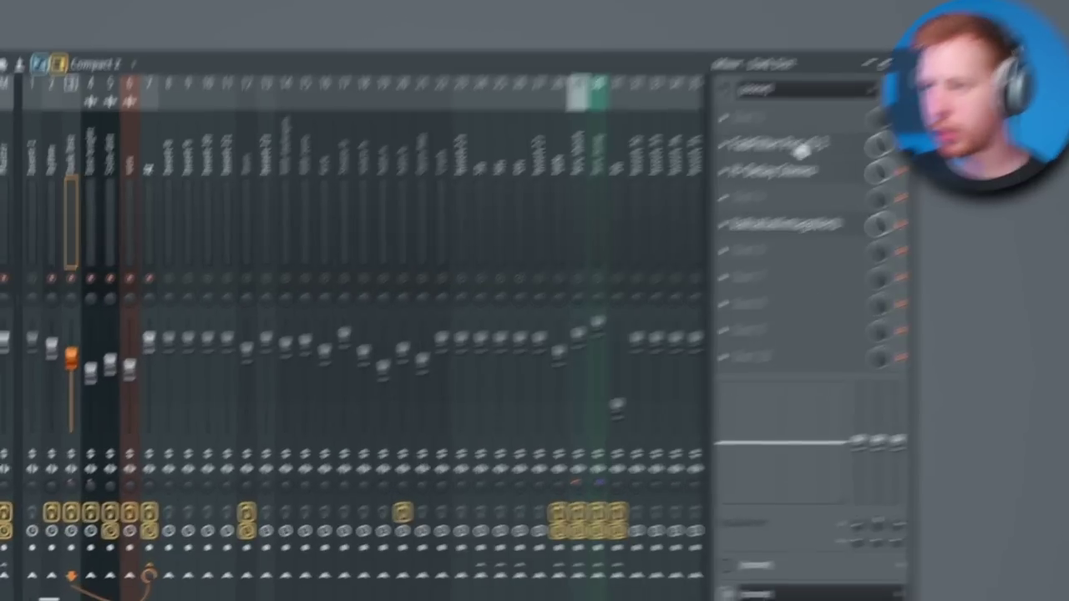
{"action": "left_click", "coordinate": [797, 149]}
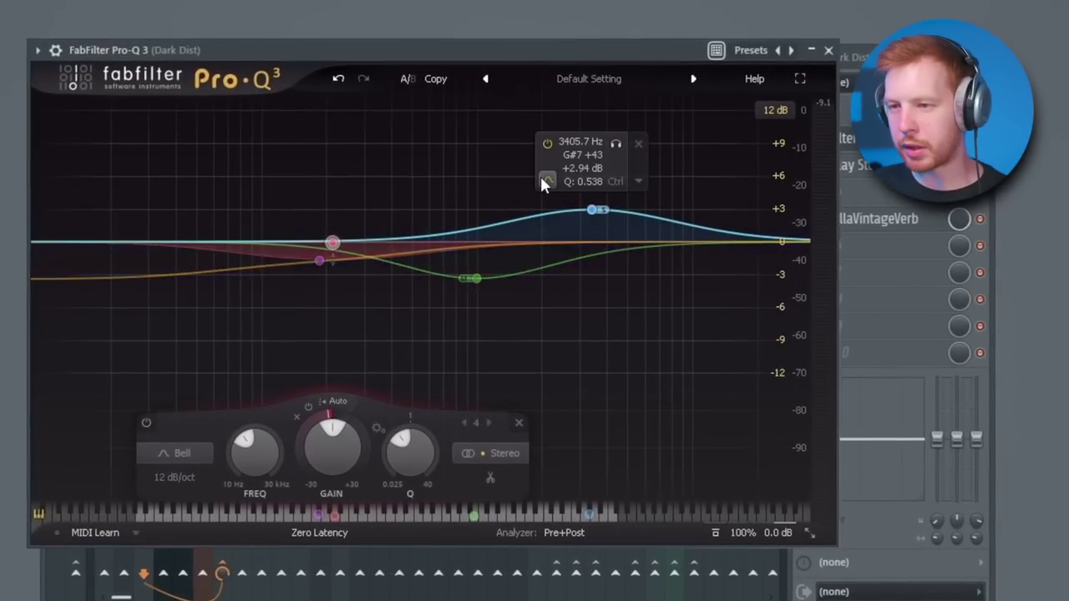
{"action": "key", "text": "space"}
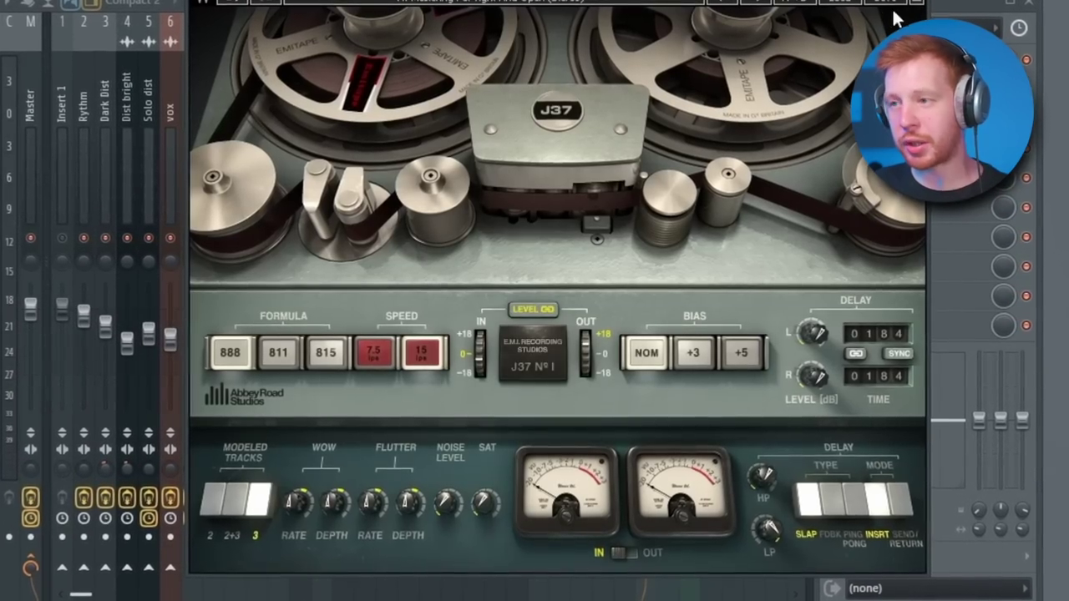
Step: Close the J37 tape plugin and select the 808 darkspin, 808 zero and Kick mixer tracks together
{"action": "left_click", "coordinate": [915, 2]}
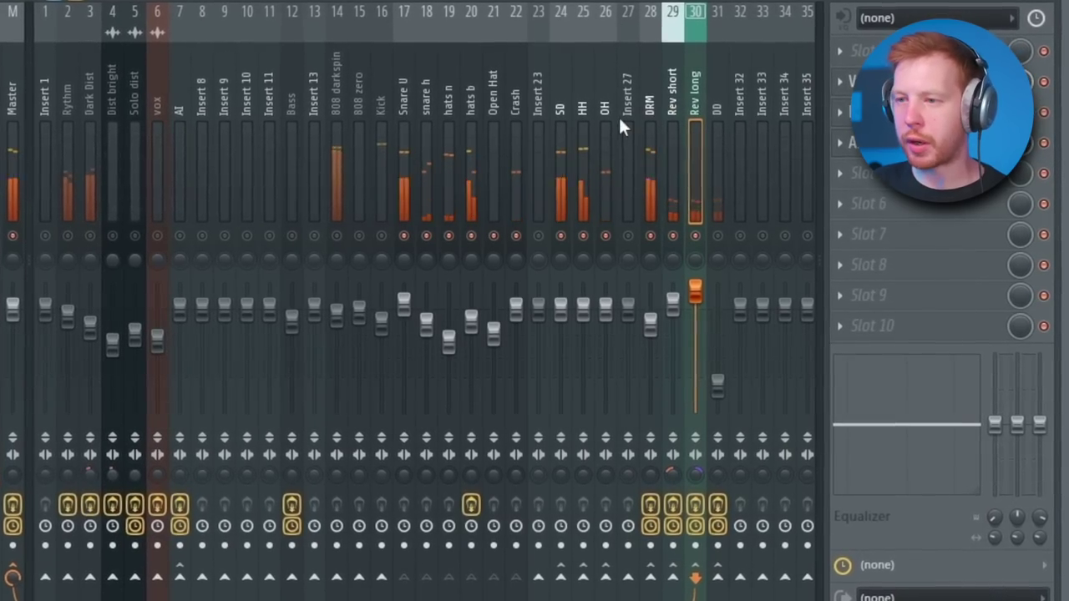
{"action": "left_click_drag", "start_coordinate": [337, 104], "coordinate": [377, 102]}
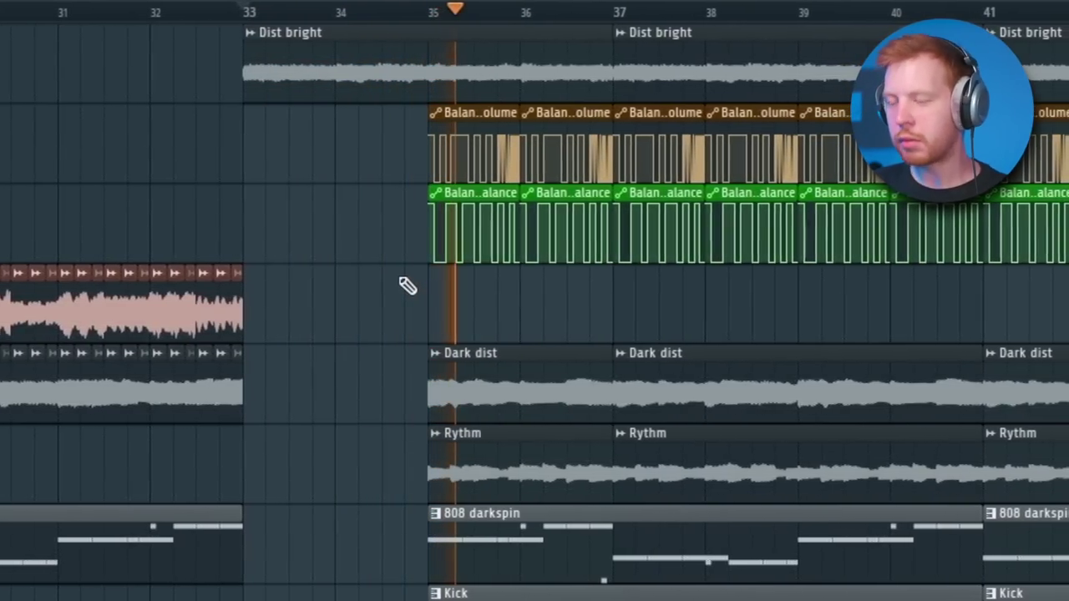
{"action": "scroll", "coordinate": [525, 375], "scroll_direction": "down", "scroll_amount": 4}
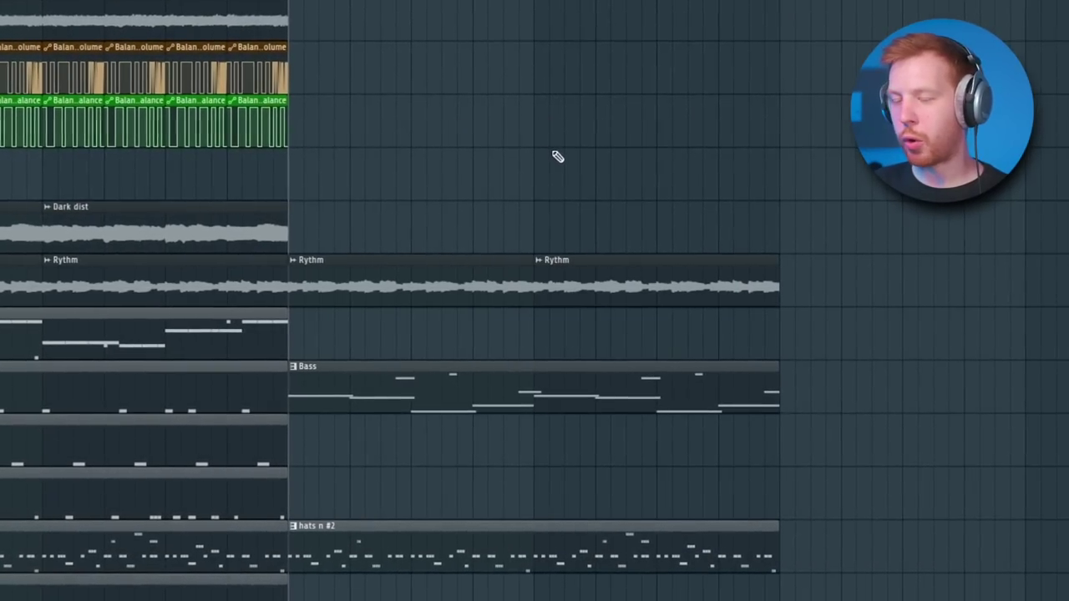
{"action": "scroll", "coordinate": [564, 156], "scroll_direction": "down", "scroll_amount": 3}
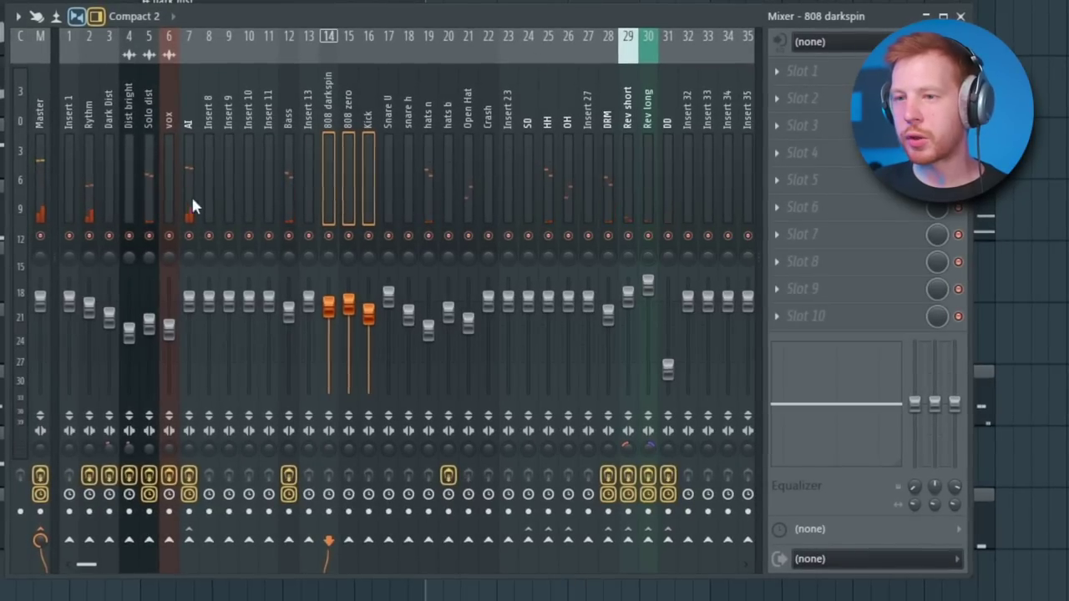
Step: Select the Dist bright and Solo dist mixer tracks together and open an effect from their chain
{"action": "left_click", "coordinate": [135, 108]}
{"action": "left_click", "coordinate": [149, 109]}
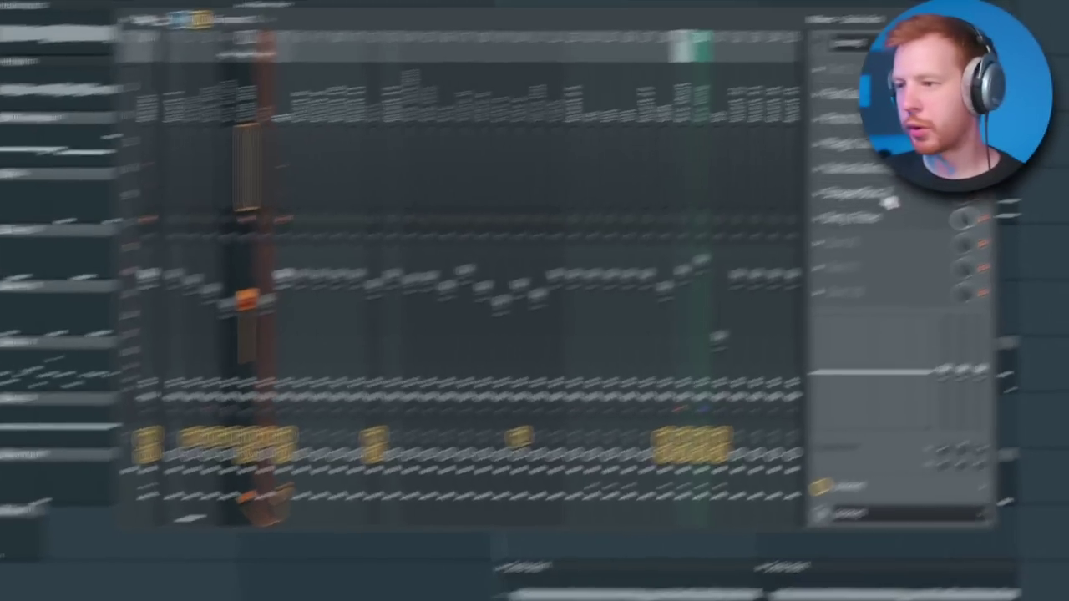
{"action": "left_click", "coordinate": [821, 218]}
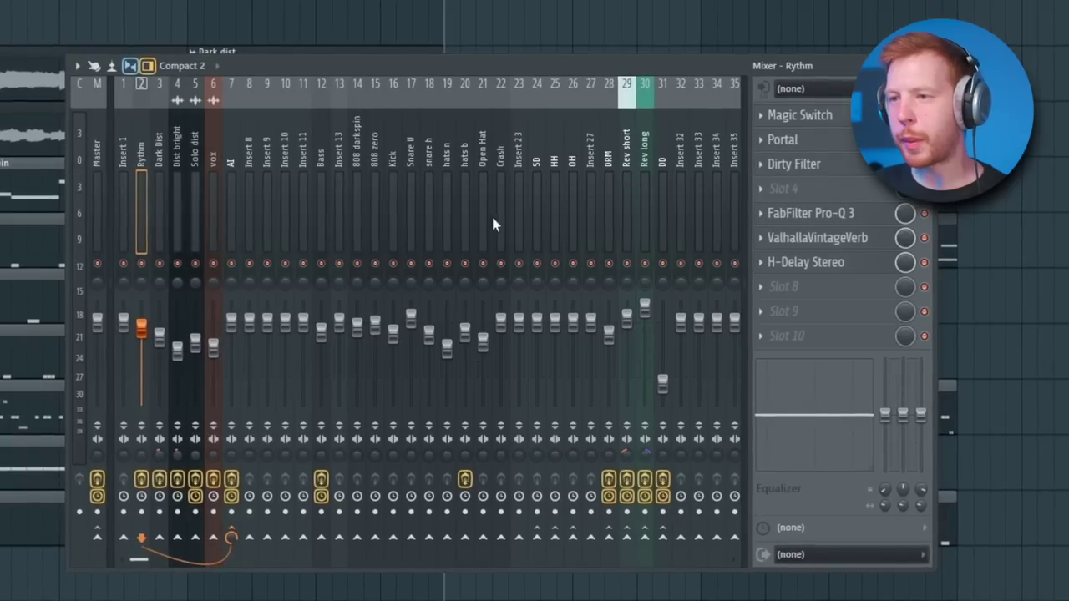
Step: Inspect the Portal, Magic Switch and Dirty Filter effects on the Rythm mixer track during playback, closing each one
{"action": "key", "text": "space"}
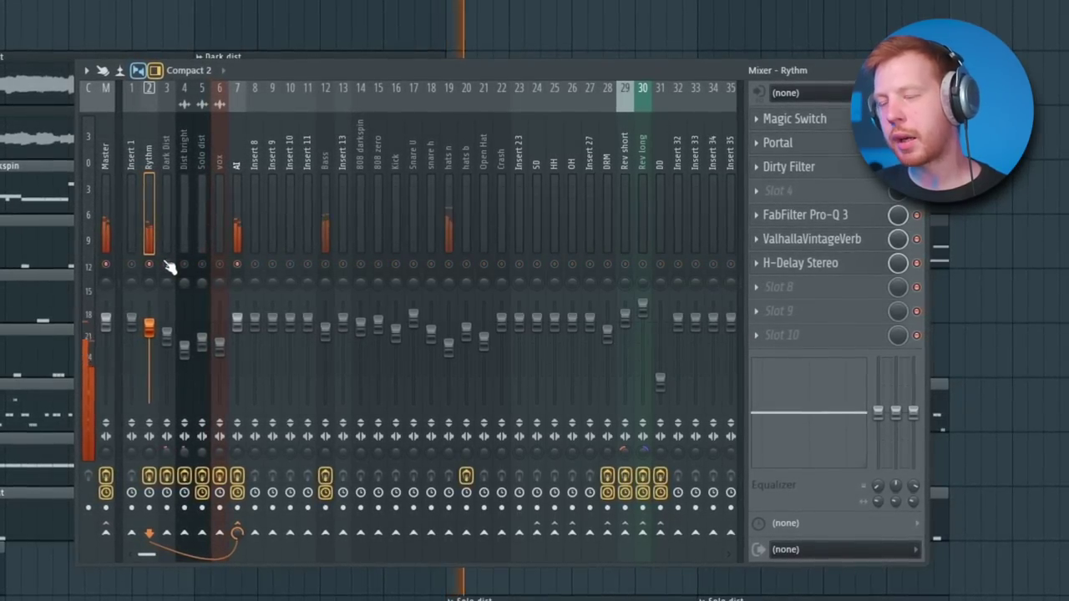
{"action": "left_click", "coordinate": [816, 153]}
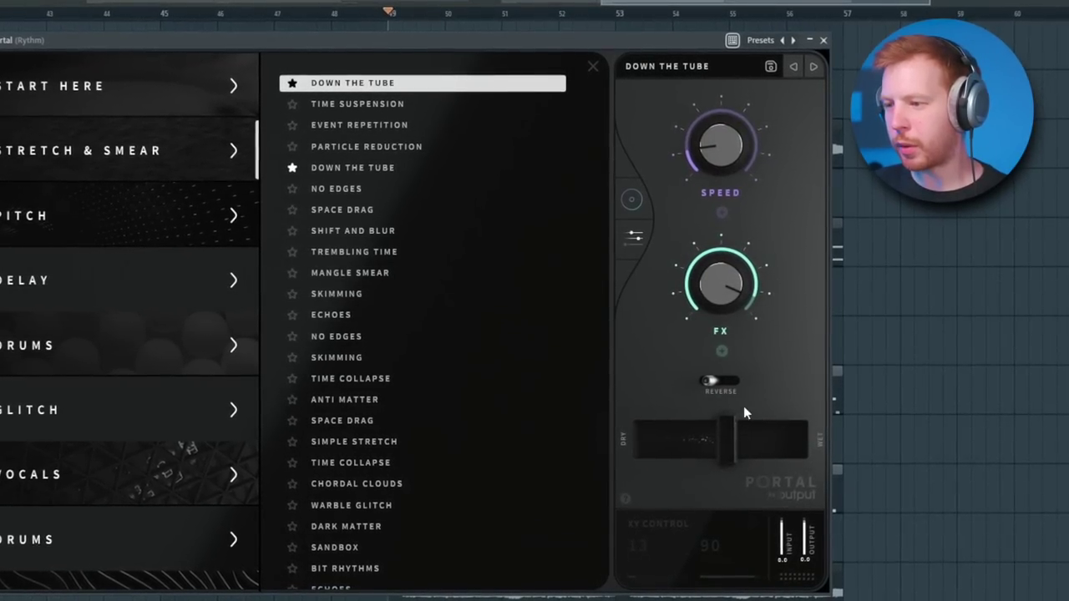
{"action": "left_click", "coordinate": [830, 35]}
{"action": "left_click", "coordinate": [716, 118]}
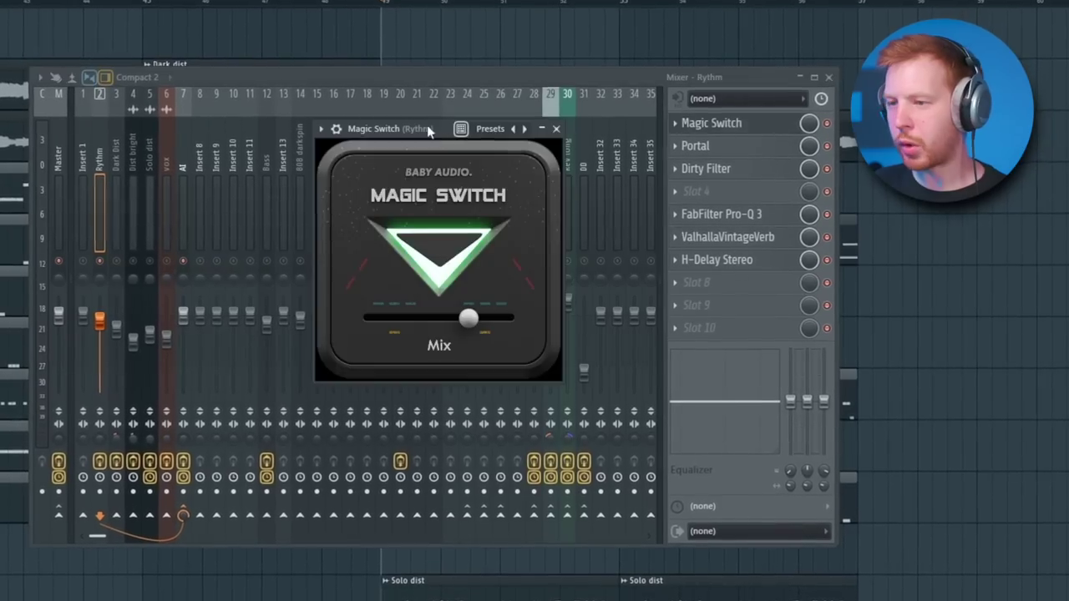
{"action": "left_click", "coordinate": [561, 124]}
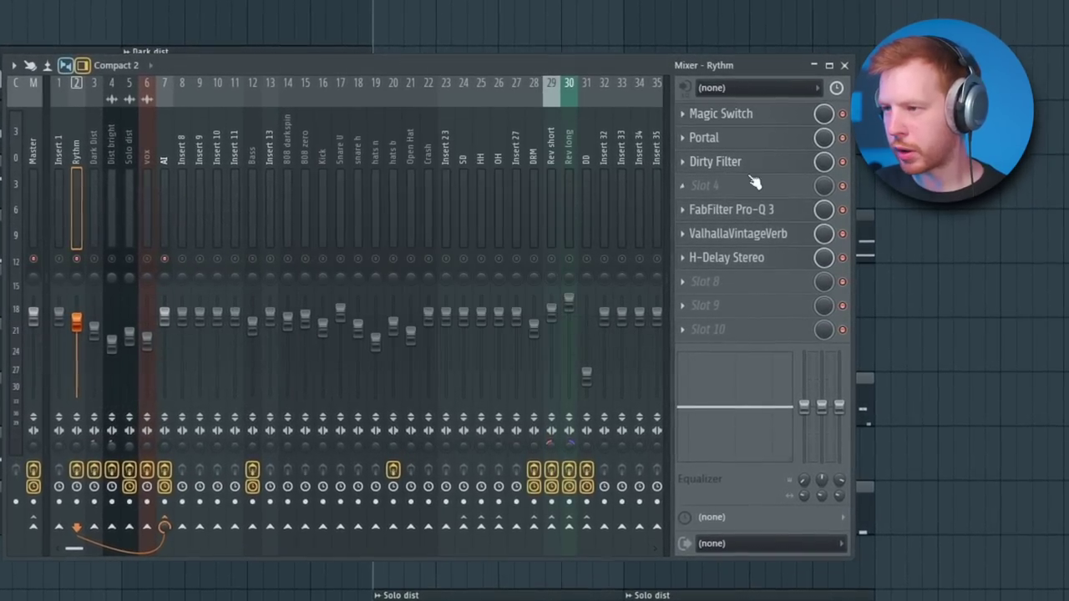
{"action": "left_click", "coordinate": [746, 166]}
{"action": "left_click", "coordinate": [853, 77]}
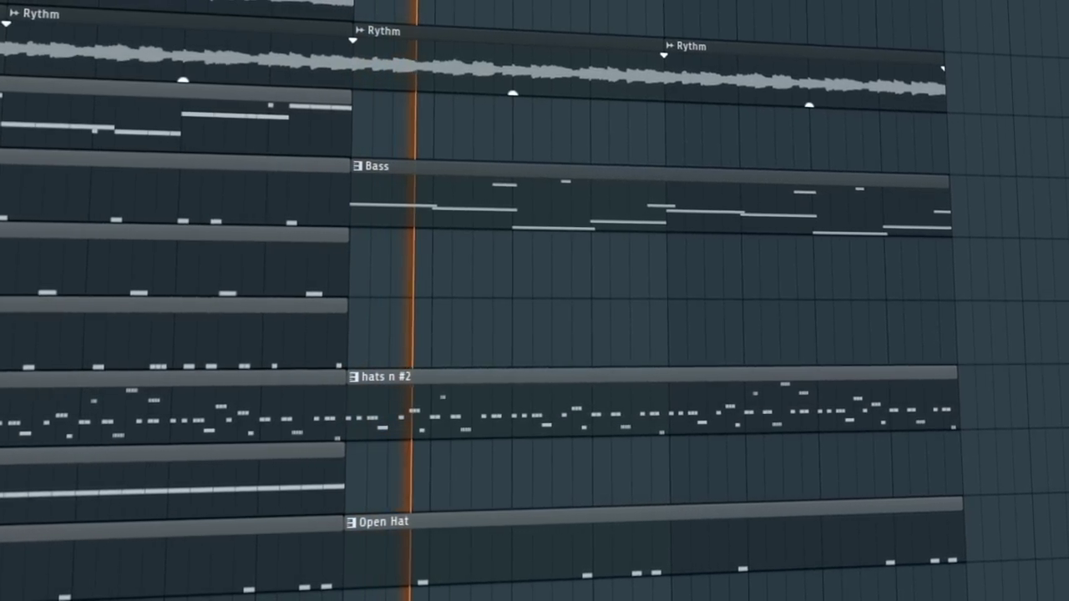
Step: Inspect the HalfTime effect on the DRM mixer track and close its window
{"action": "key", "text": "F6"}
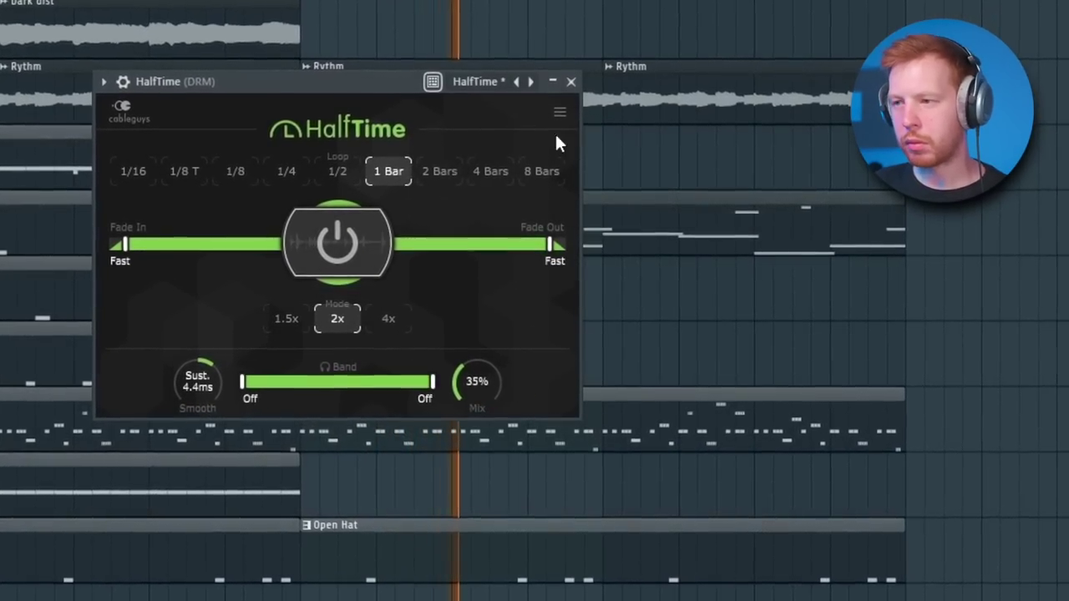
{"action": "left_click", "coordinate": [571, 81]}
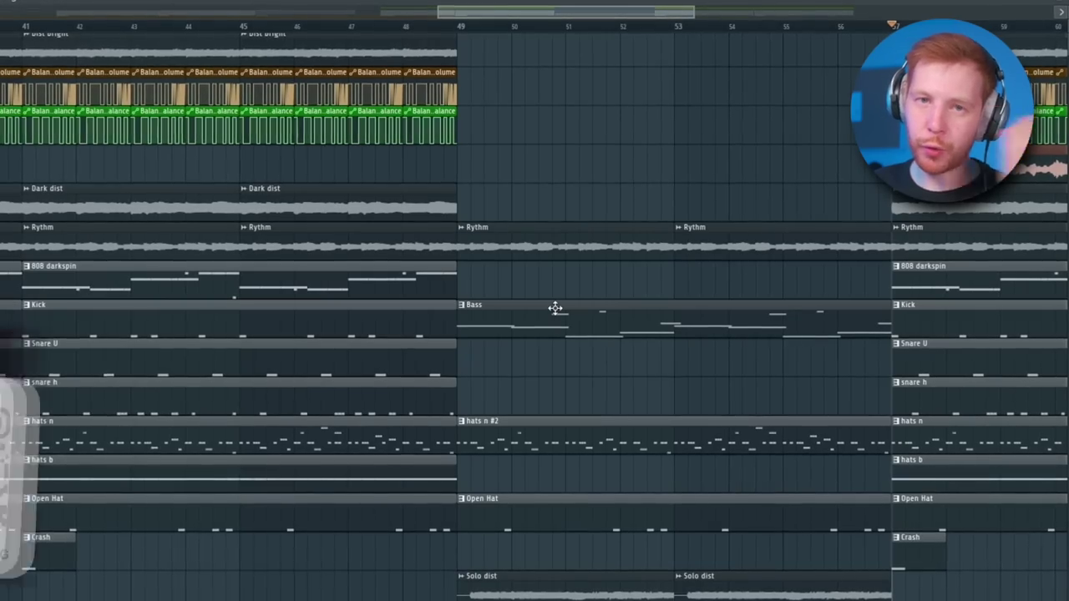